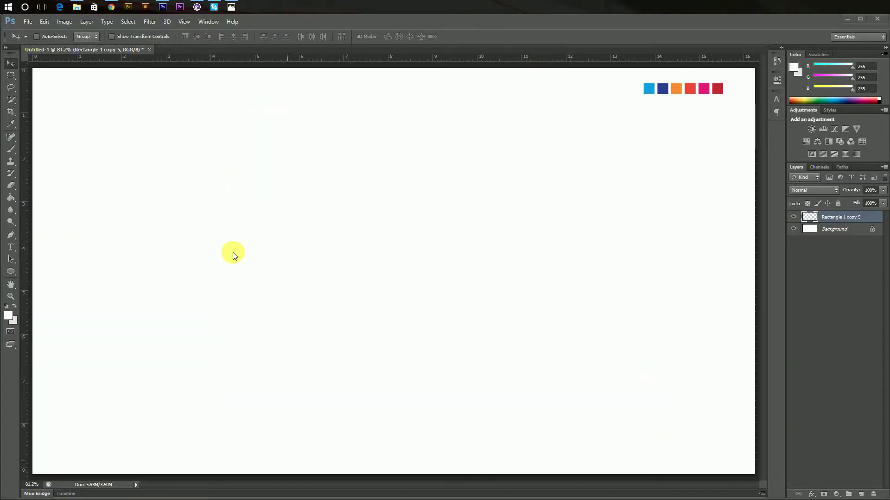
# Create a new 1920×1080 px document at 300 ppi
pyautogui.click(33, 24)
pyautogui.click(32, 31)
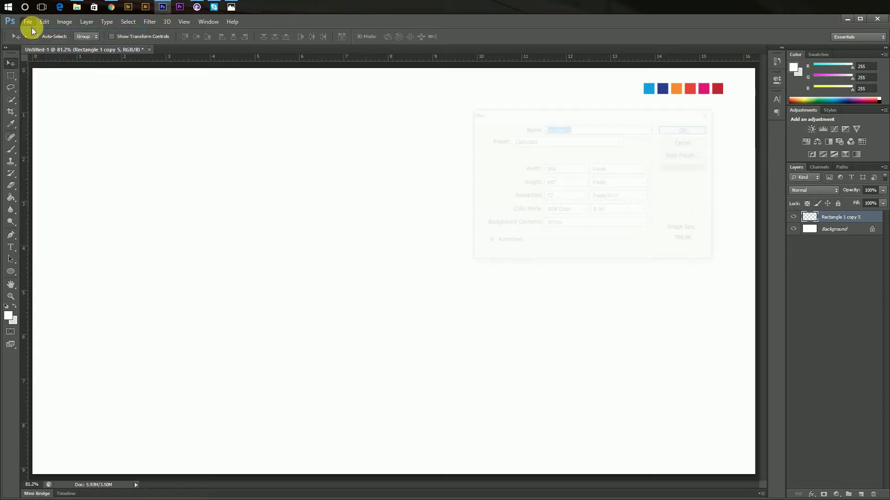
pyautogui.write('1920')
pyautogui.press('Tab')
pyautogui.write('108')
pyautogui.write('300')
pyautogui.doubleClick(561, 168)
pyautogui.doubleClick(572, 185)
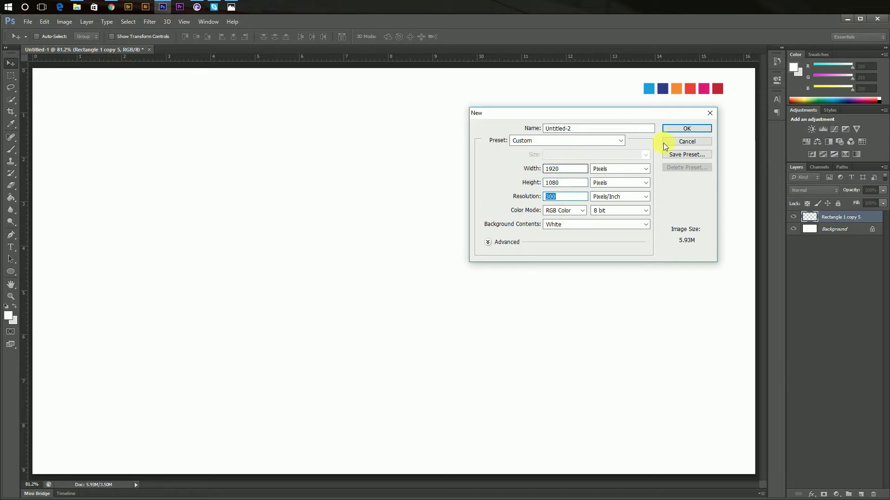
pyautogui.click(702, 129)
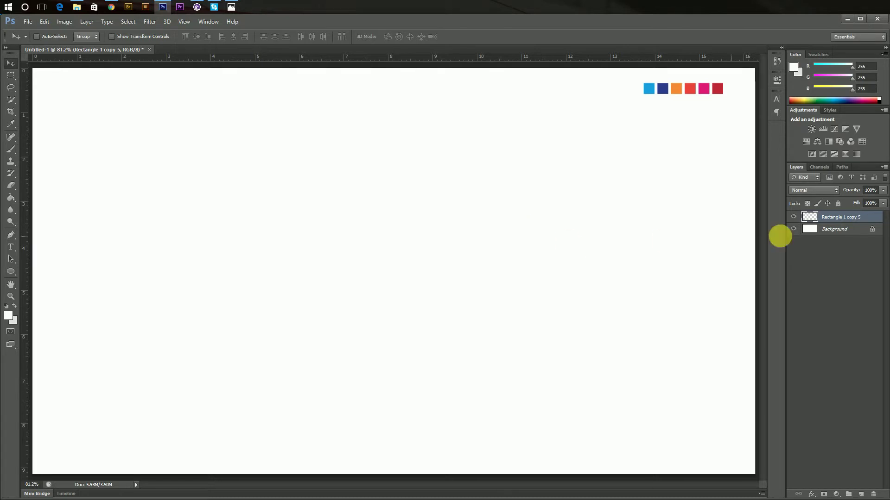
# Convert the Background to Layer 0 and add vertical and horizontal guides crossing at centre
pyautogui.doubleClick(849, 228)
pyautogui.click(676, 158)
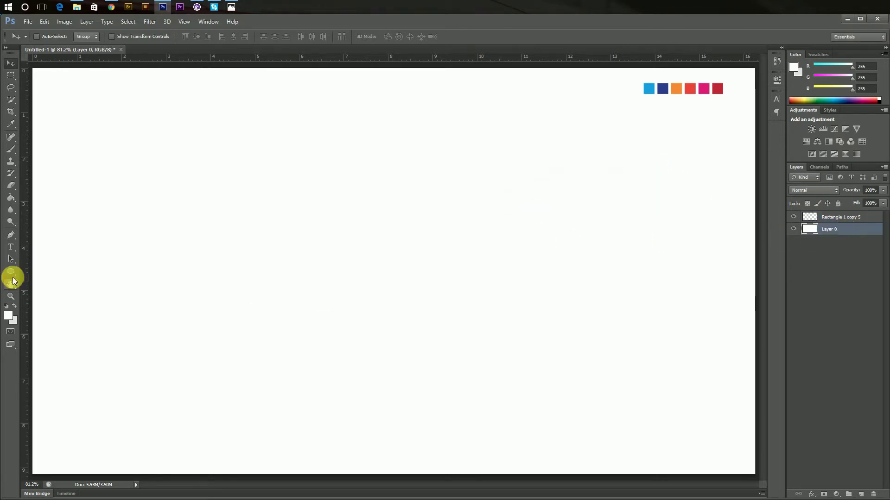
pyautogui.moveTo(24, 236); pyautogui.dragTo(416, 240)
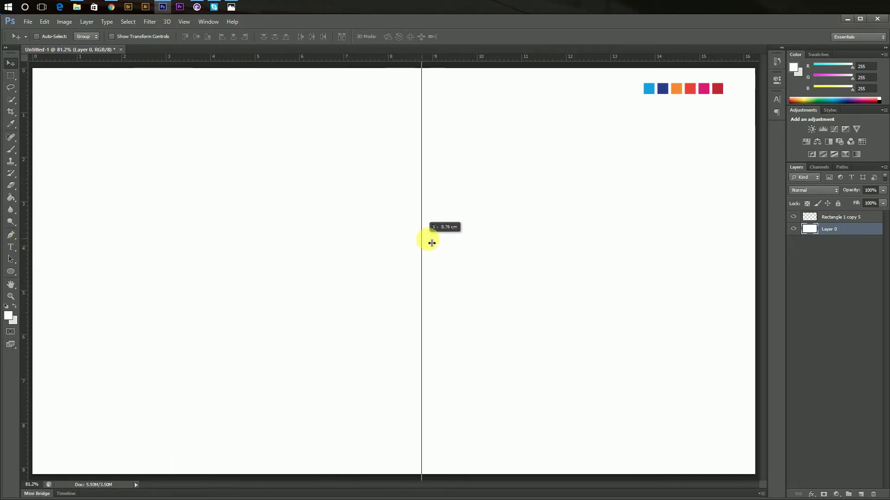
pyautogui.moveTo(416, 241); pyautogui.dragTo(398, 235)
pyautogui.moveTo(409, 57)
pyautogui.mouseDown()
pyautogui.moveTo(445, 279)
pyautogui.moveTo(442, 271)
pyautogui.mouseUp()
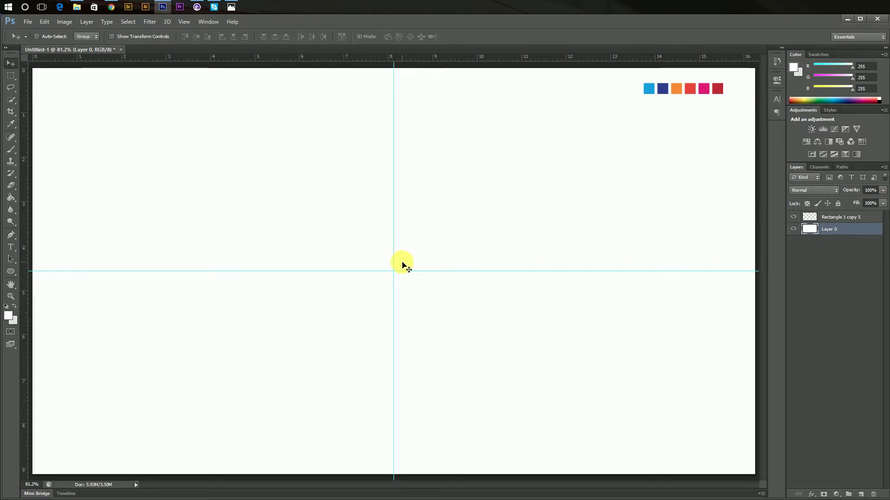
# Set the Ellipse Tool to no fill with a black 12 pt stroke
pyautogui.click(8, 272)
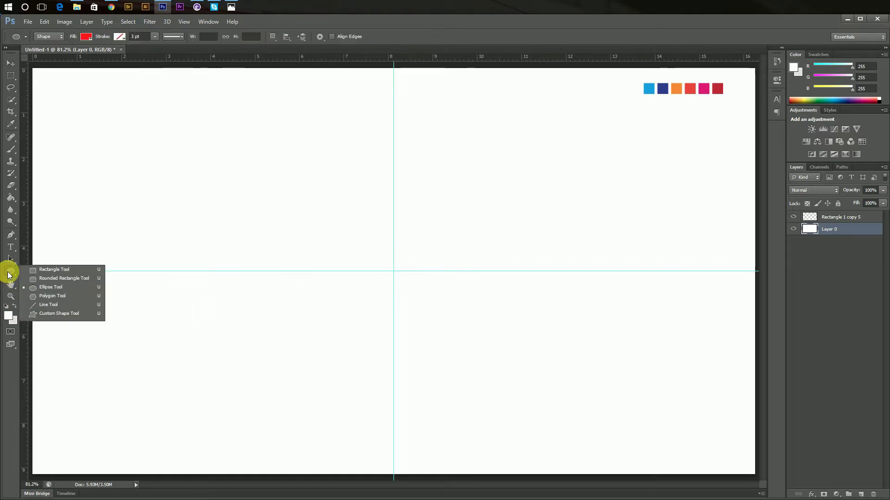
pyautogui.click(43, 288)
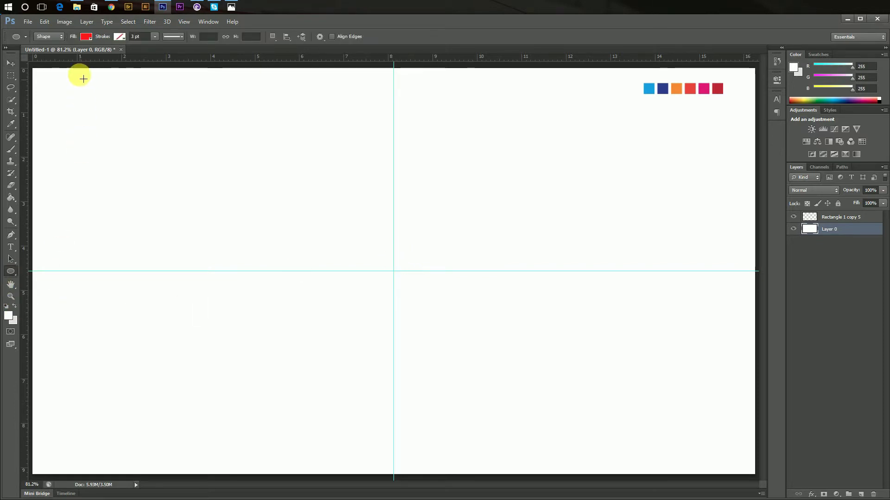
pyautogui.click(82, 36)
pyautogui.click(47, 57)
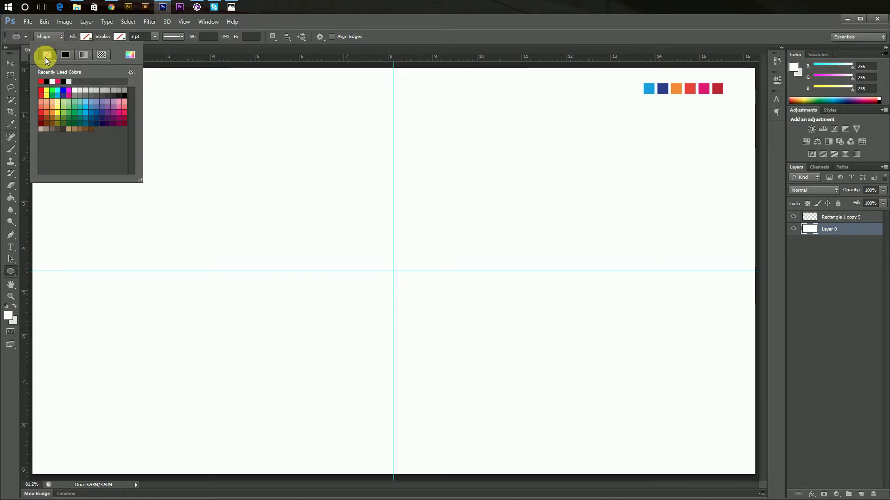
pyautogui.click(119, 36)
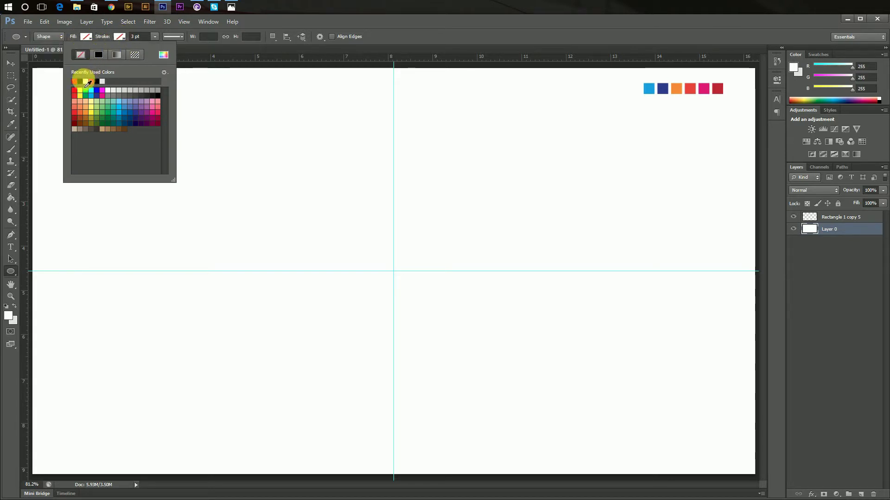
pyautogui.click(87, 85)
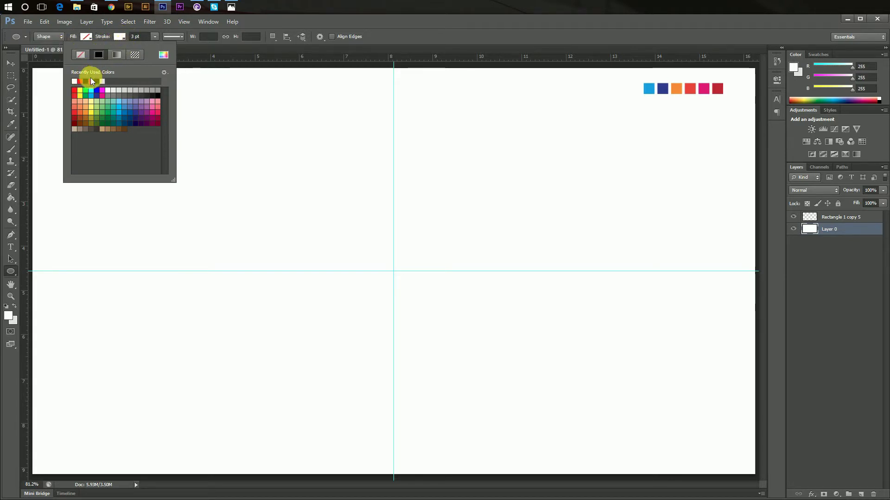
pyautogui.click(141, 37)
pyautogui.write('1')
pyautogui.press('Return')
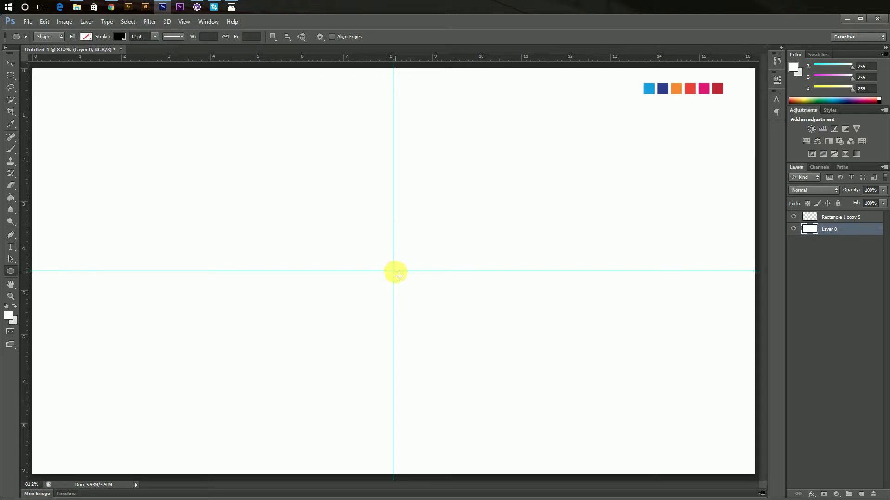
# Draw a 300 px circle, Ellipse 1, centred on the guide crossing
pyautogui.moveTo(399, 277)
pyautogui.mouseDown()
pyautogui.moveTo(415, 310)
pyautogui.moveTo(445, 334)
pyautogui.mouseUp()
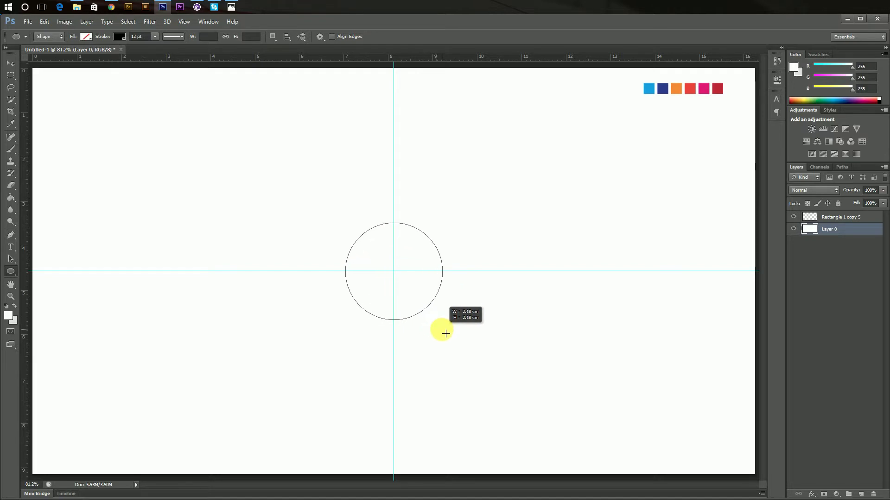
pyautogui.moveTo(446, 333); pyautogui.dragTo(452, 338)
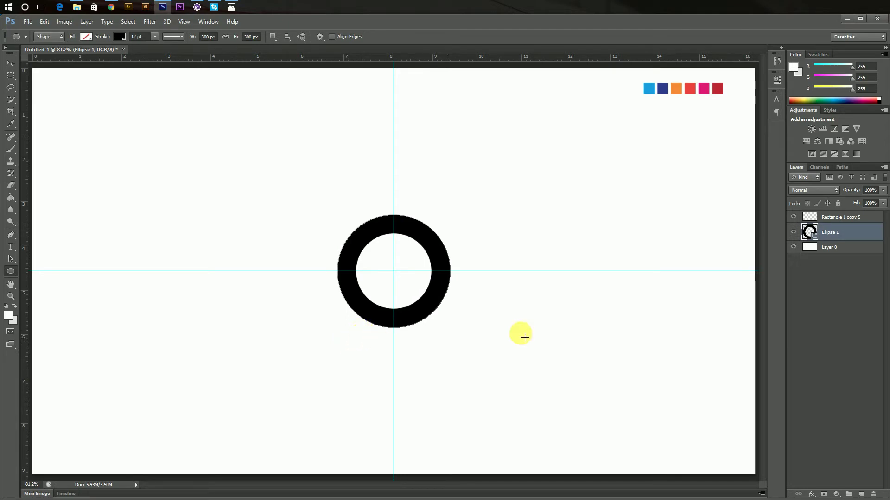
pyautogui.rightClick(842, 232)
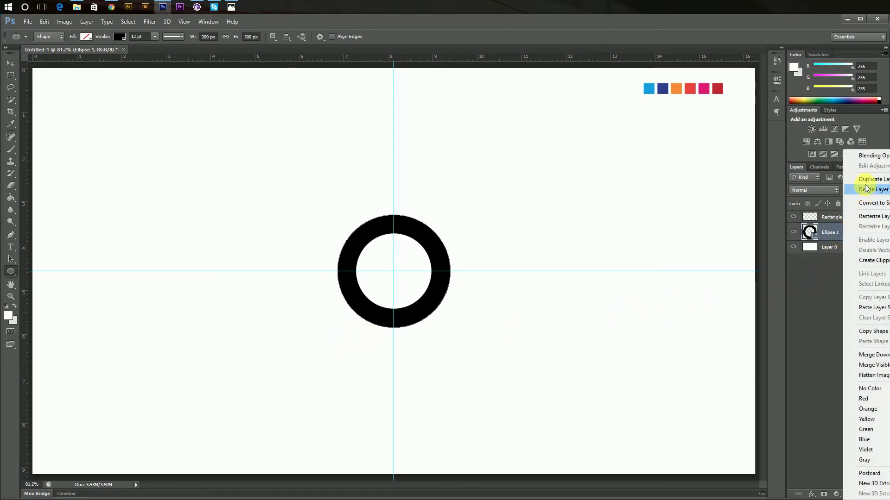
# Rasterize the black ring, then draw a larger red-filled circle centred on the guides
pyautogui.click(866, 217)
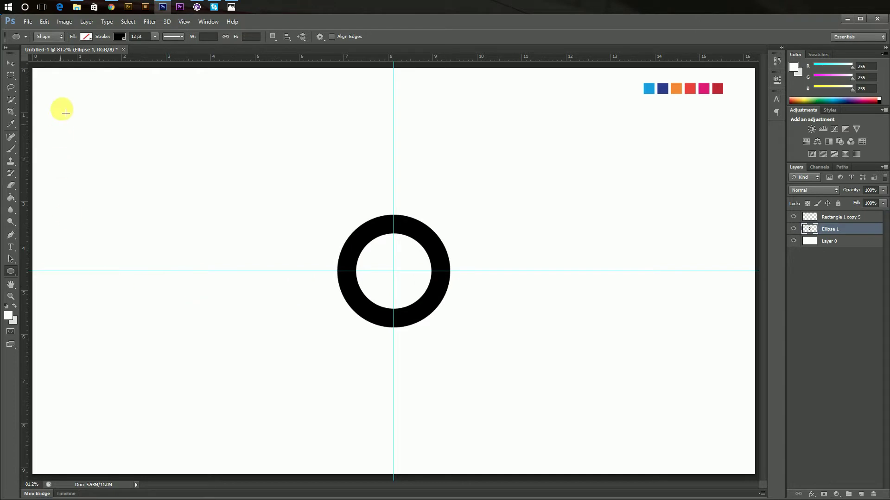
pyautogui.click(86, 37)
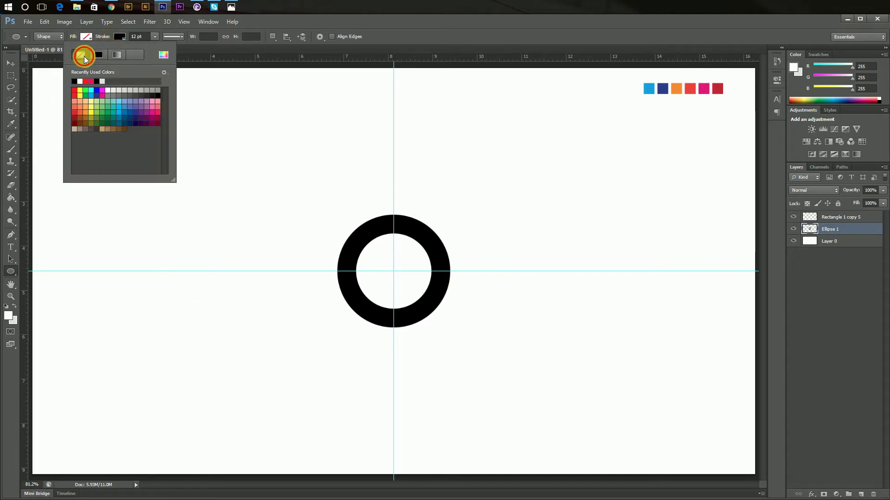
pyautogui.click(86, 37)
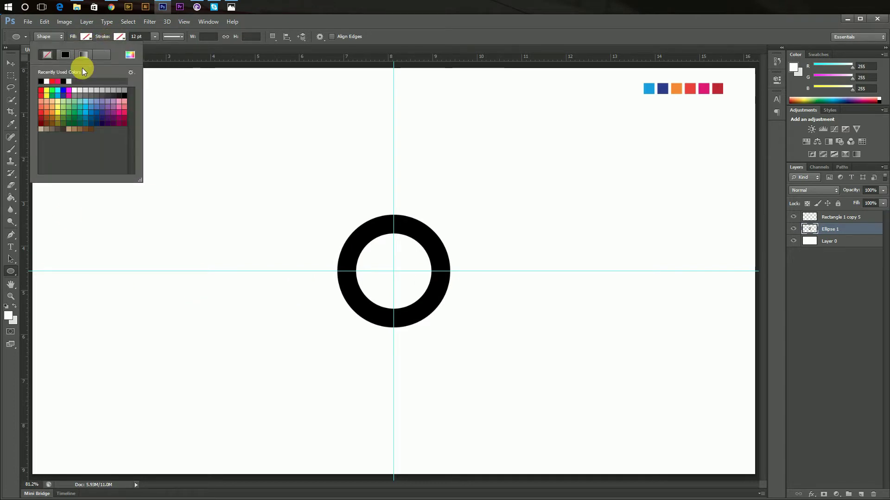
pyautogui.click(44, 116)
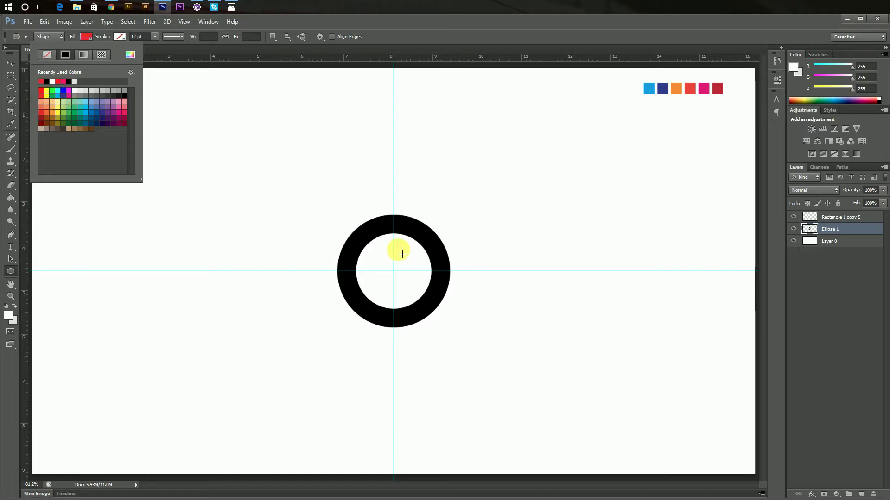
pyautogui.click(398, 275)
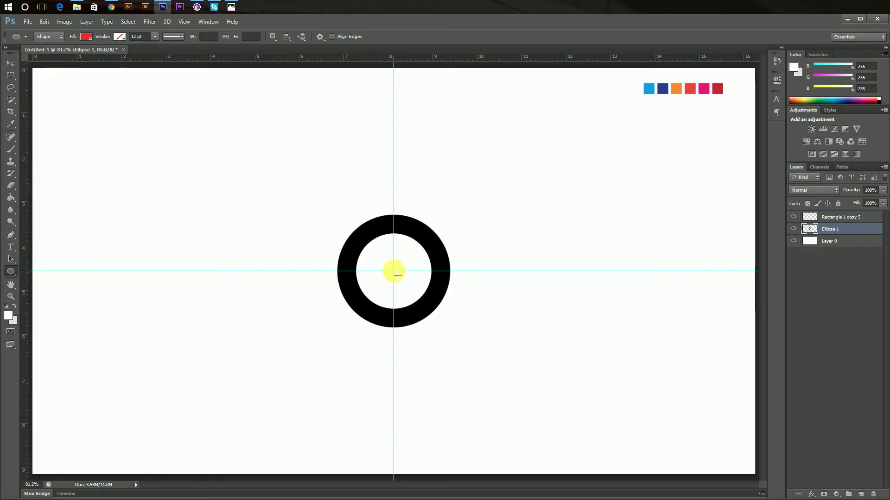
pyautogui.moveTo(397, 275); pyautogui.dragTo(471, 353)
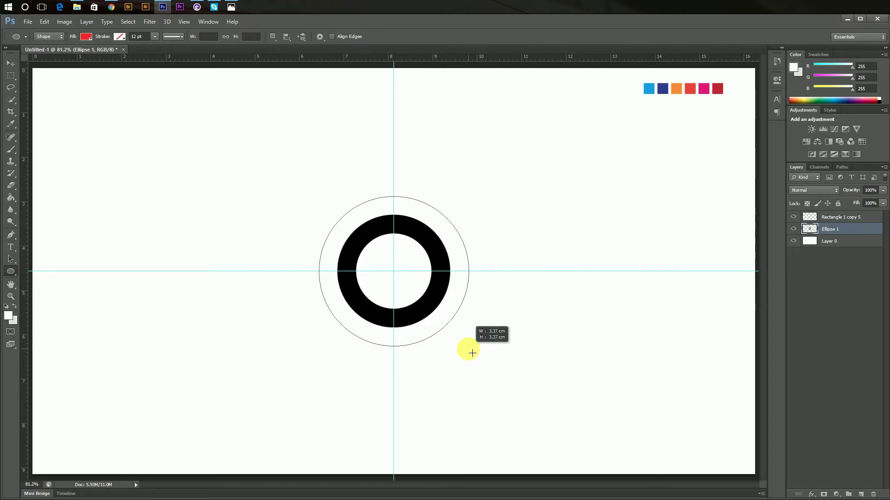
pyautogui.moveTo(470, 353); pyautogui.dragTo(467, 350)
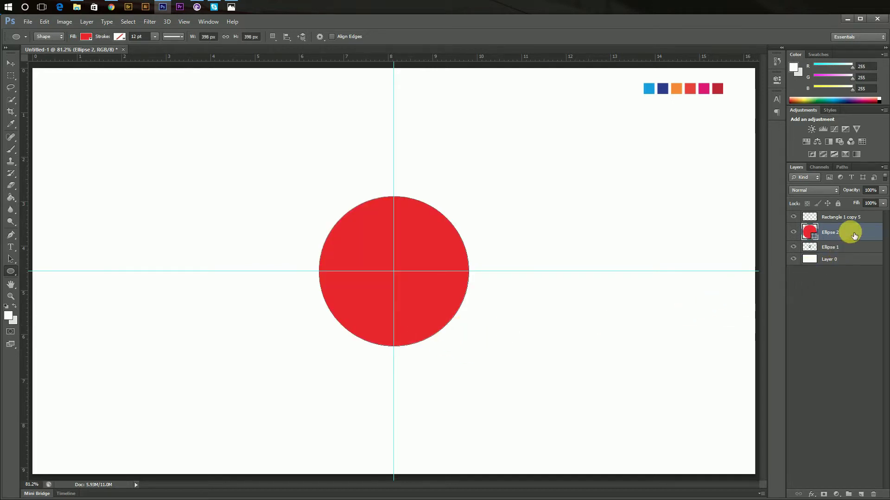
# Give the 398 px circle no fill and a yellow stroke, then rasterize it
pyautogui.click(85, 37)
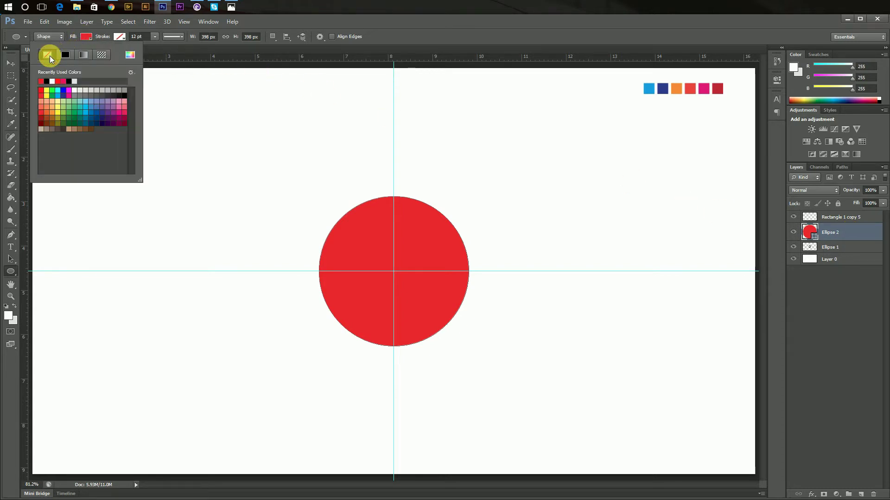
pyautogui.click(47, 55)
pyautogui.click(120, 37)
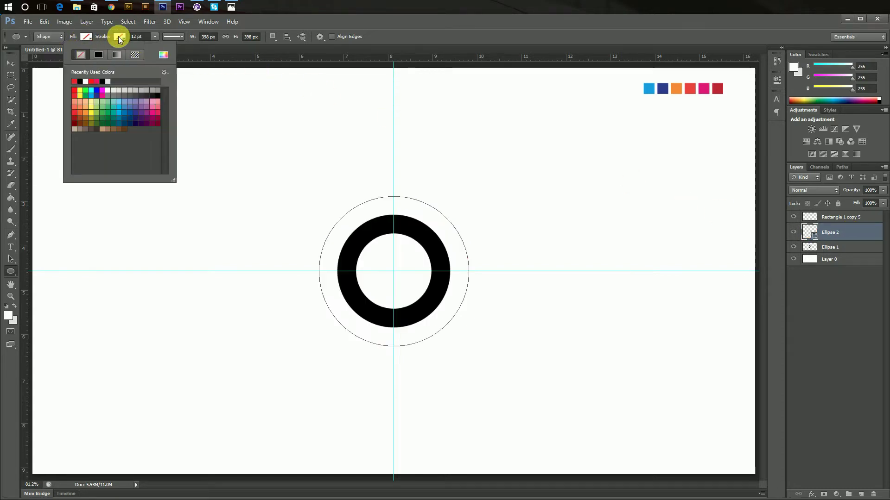
pyautogui.click(80, 94)
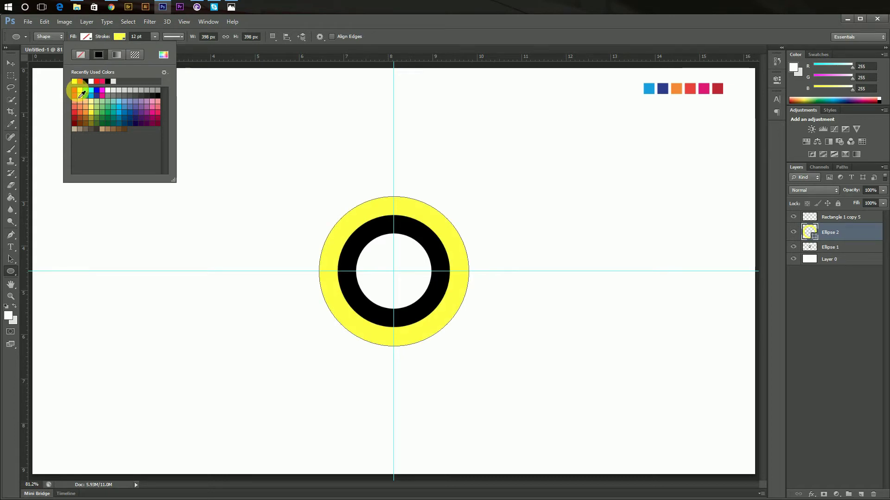
pyautogui.rightClick(862, 235)
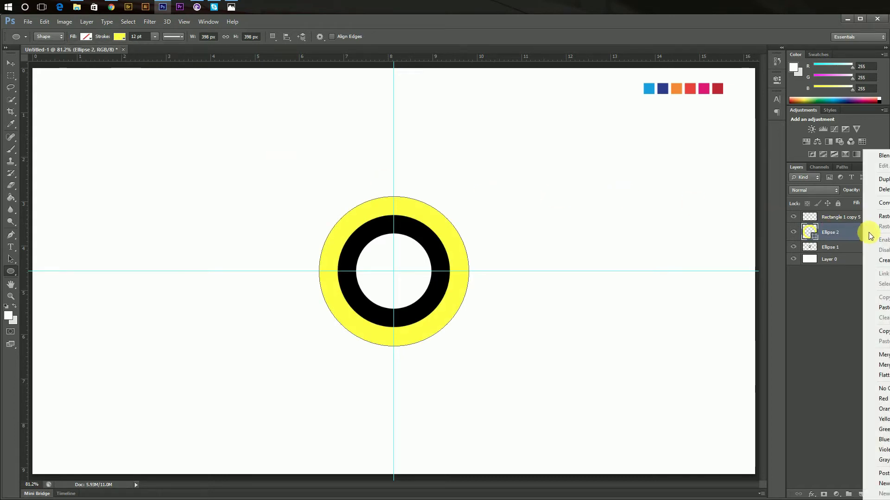
pyautogui.click(880, 217)
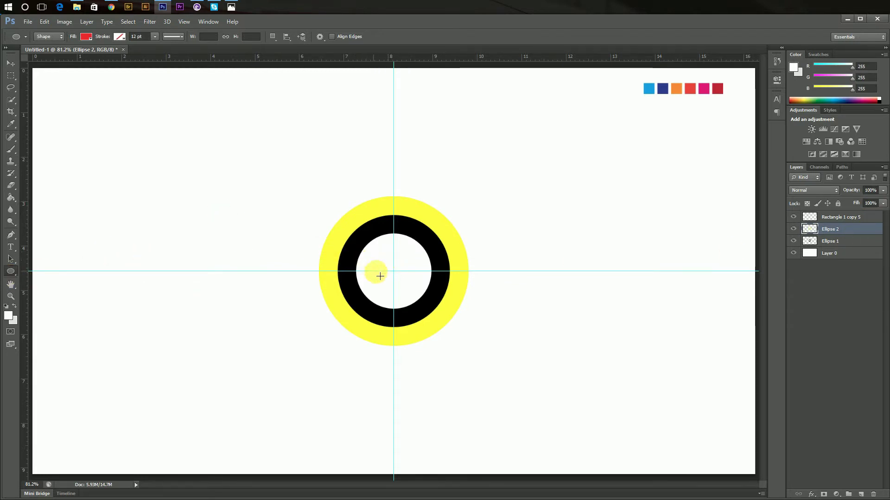
# Draw a 498 px centred circle with no fill and blue stroke, then rasterize Ellipse 3
pyautogui.moveTo(396, 275)
pyautogui.mouseDown()
pyautogui.moveTo(500, 373)
pyautogui.moveTo(487, 368)
pyautogui.mouseUp()
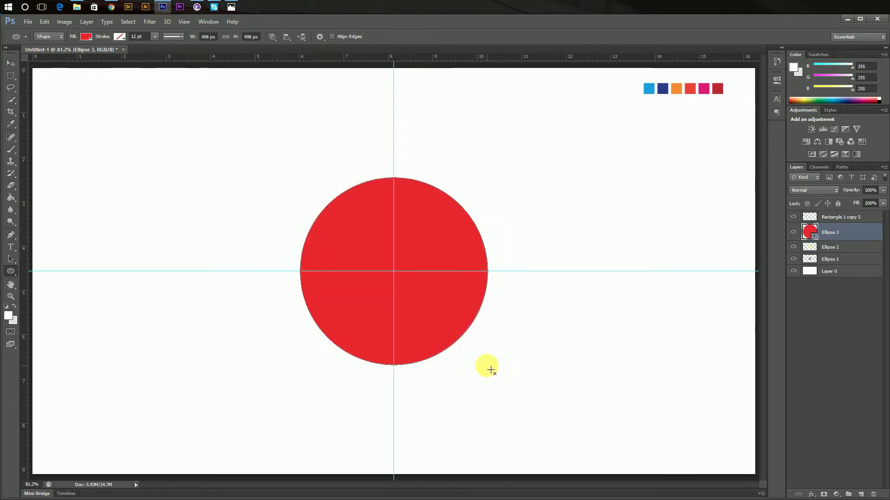
pyautogui.click(85, 37)
pyautogui.click(50, 55)
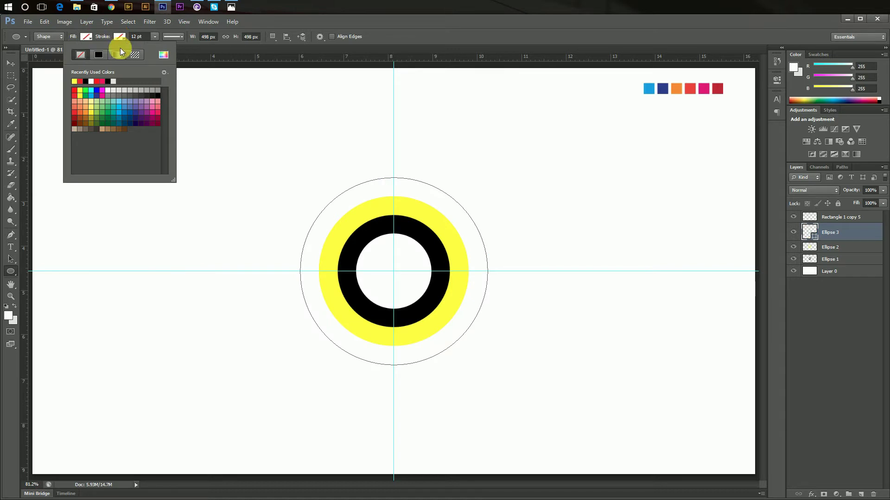
pyautogui.click(135, 116)
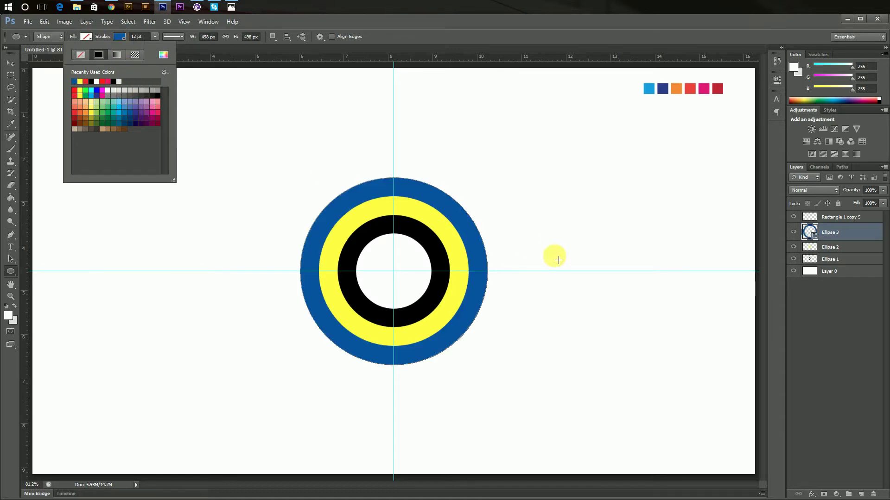
pyautogui.rightClick(839, 239)
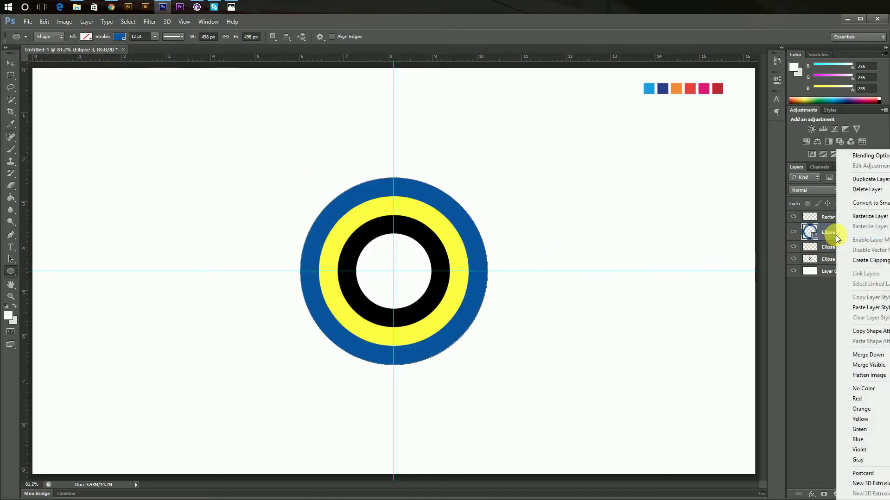
pyautogui.click(854, 218)
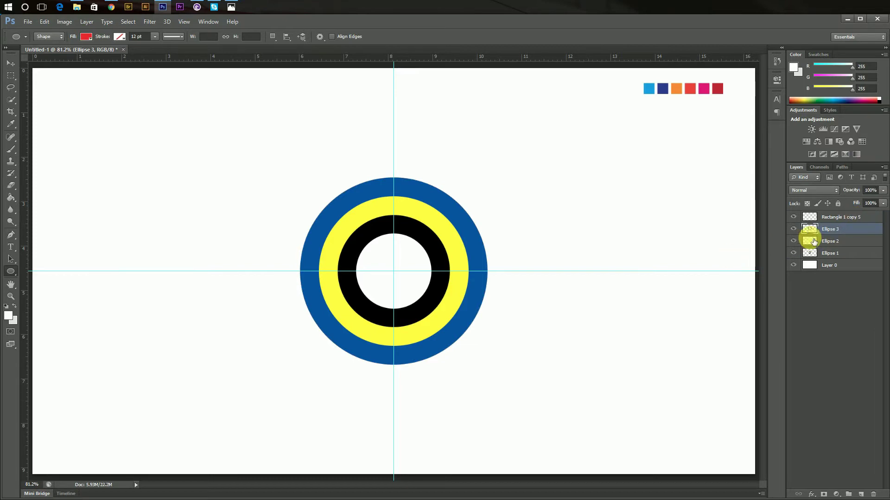
pyautogui.click(794, 230)
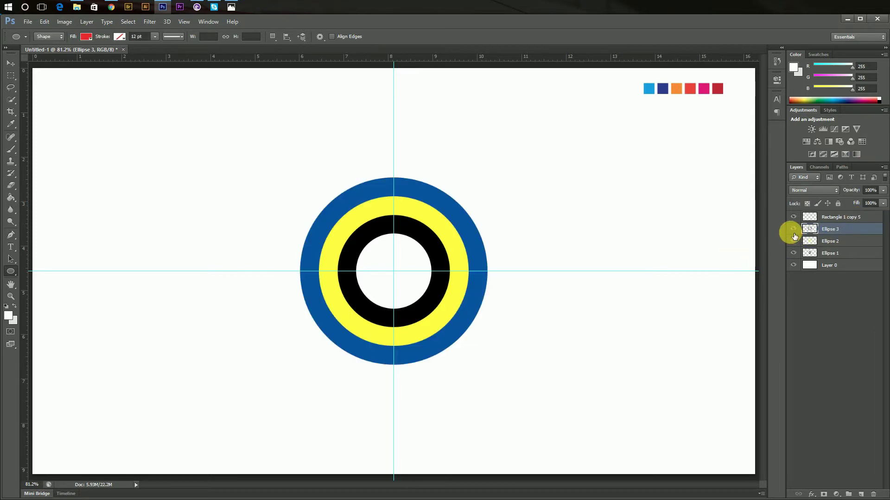
# Add a Gradient Overlay at 0° angle to Ellipse 3 via Blending Options
pyautogui.rightClick(841, 219)
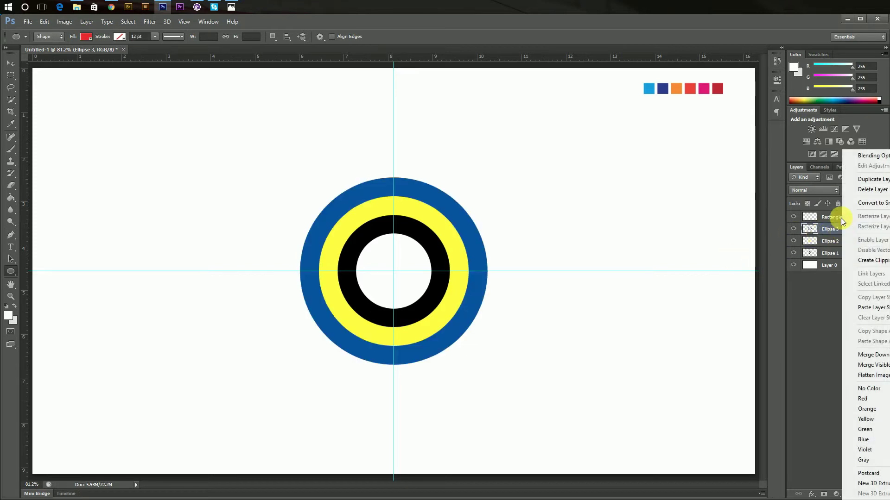
pyautogui.click(860, 160)
pyautogui.moveTo(765, 203); pyautogui.dragTo(746, 219)
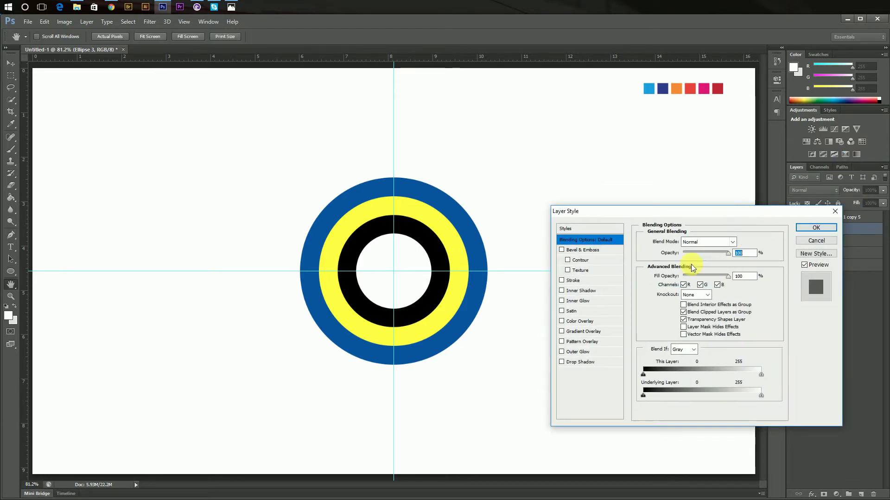
pyautogui.click(582, 332)
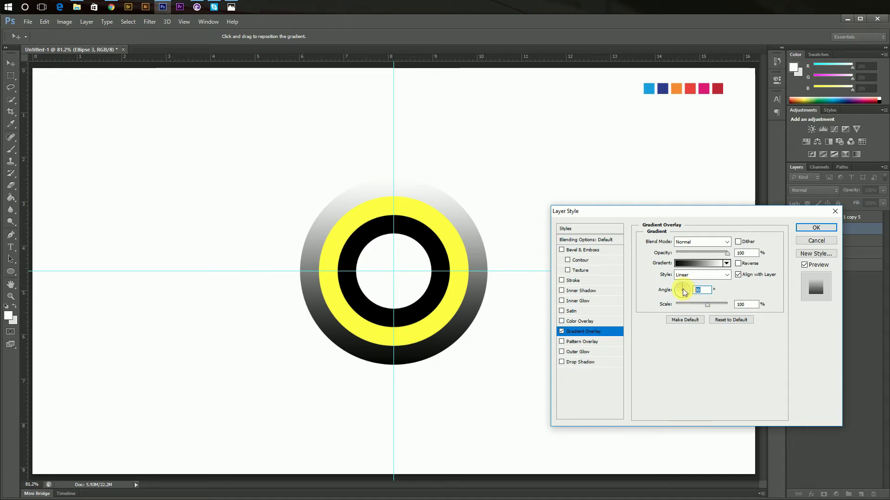
pyautogui.write('0')
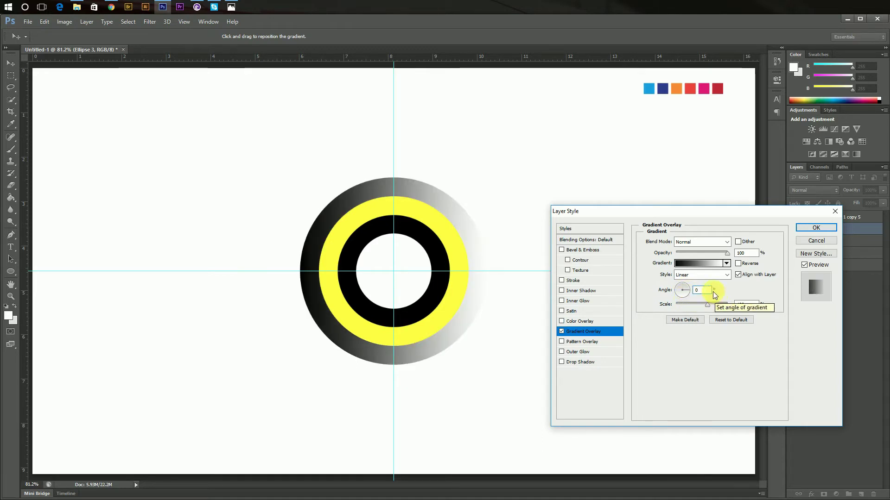
# Set the gradient stops to light blue 05a1e4 and navy 2b3990
pyautogui.click(705, 263)
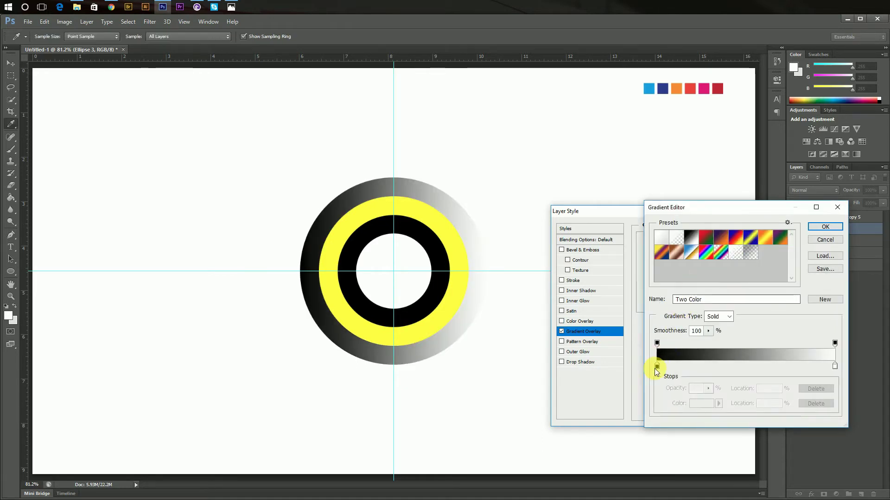
pyautogui.doubleClick(657, 367)
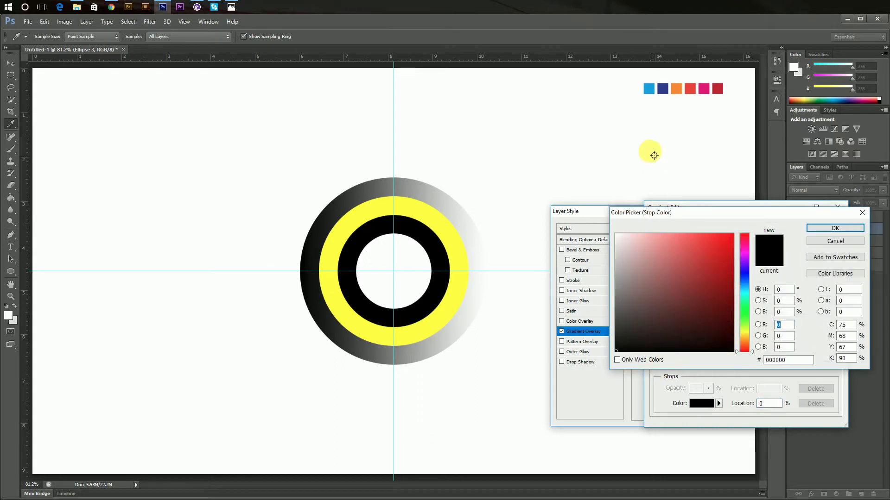
pyautogui.click(649, 88)
pyautogui.doubleClick(767, 360)
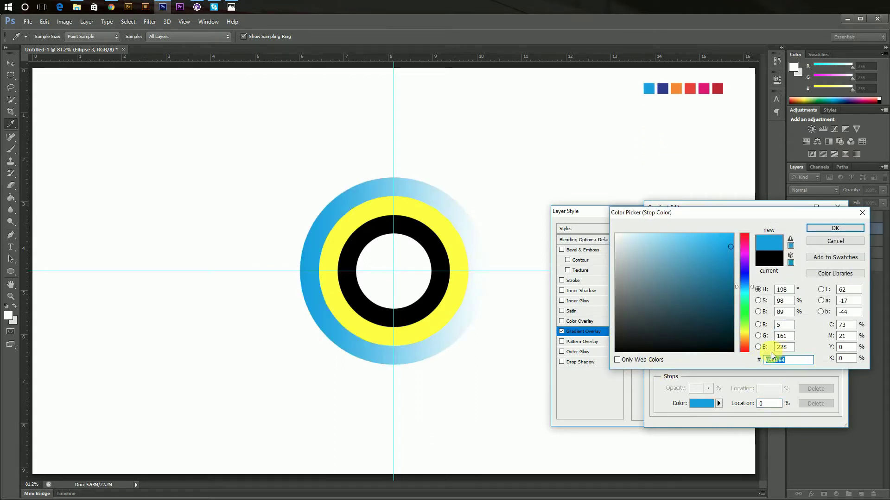
pyautogui.click(826, 230)
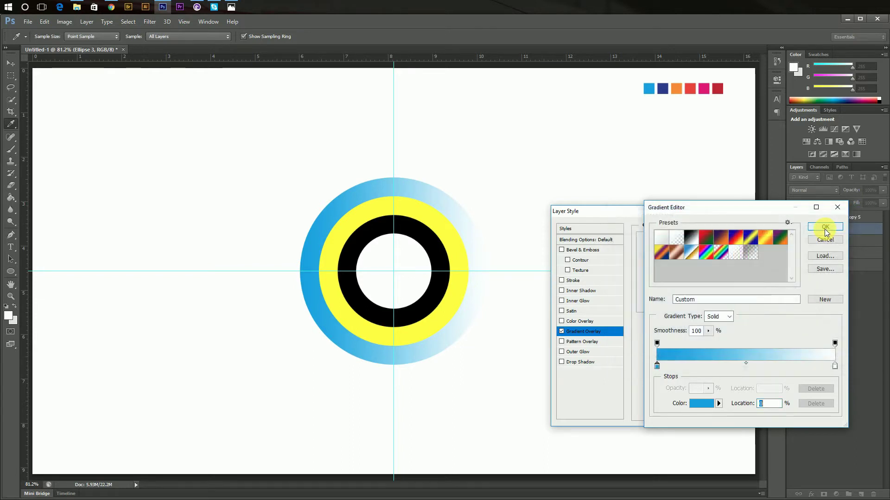
pyautogui.click(834, 366)
pyautogui.doubleClick(835, 368)
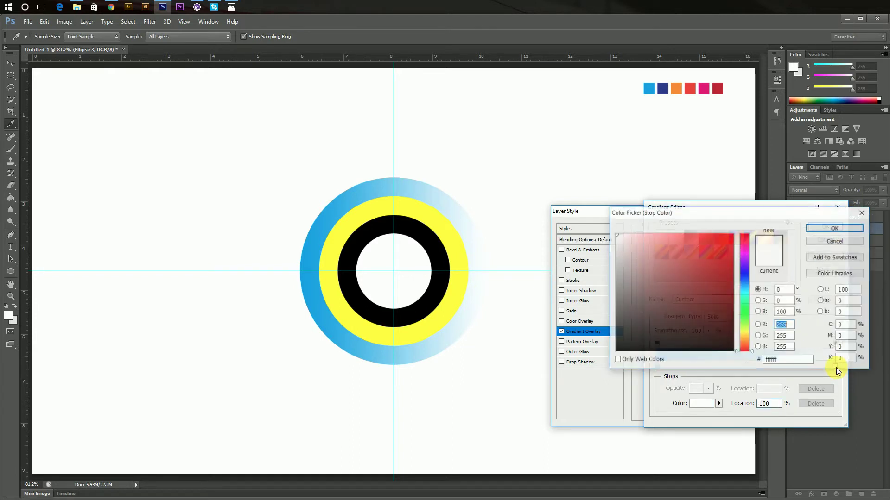
pyautogui.click(667, 93)
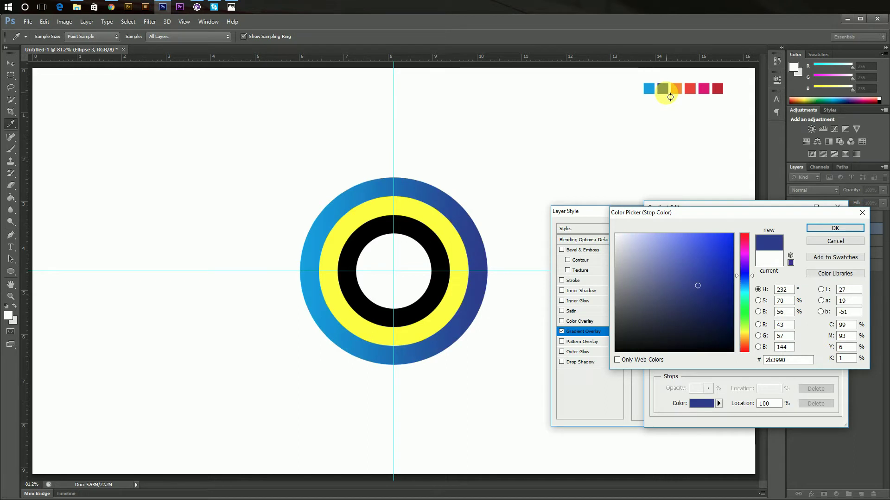
pyautogui.moveTo(798, 362); pyautogui.dragTo(777, 361)
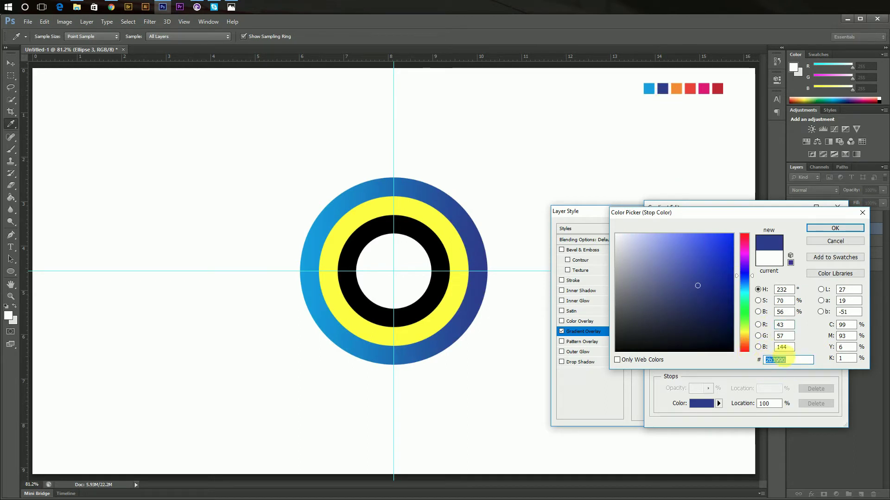
pyautogui.click(846, 229)
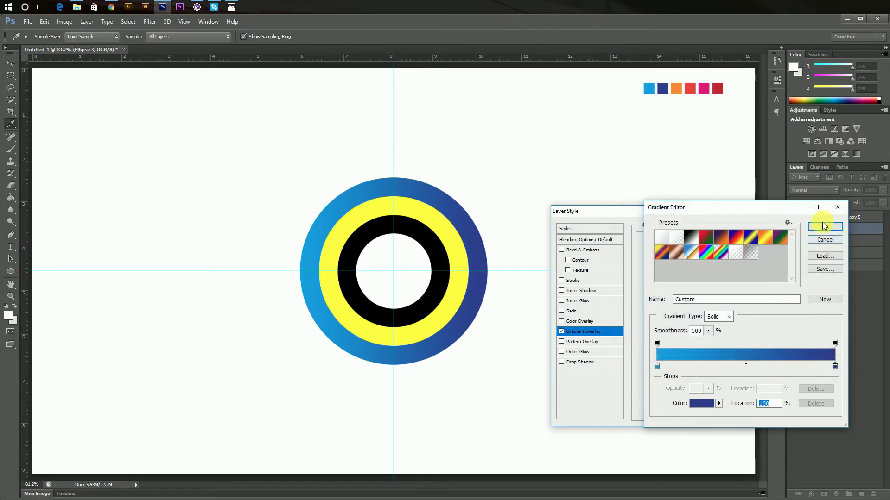
pyautogui.click(824, 226)
# Raise the gradient scale to 126%, apply it, and hide the yellow ring
pyautogui.moveTo(709, 304); pyautogui.dragTo(718, 308)
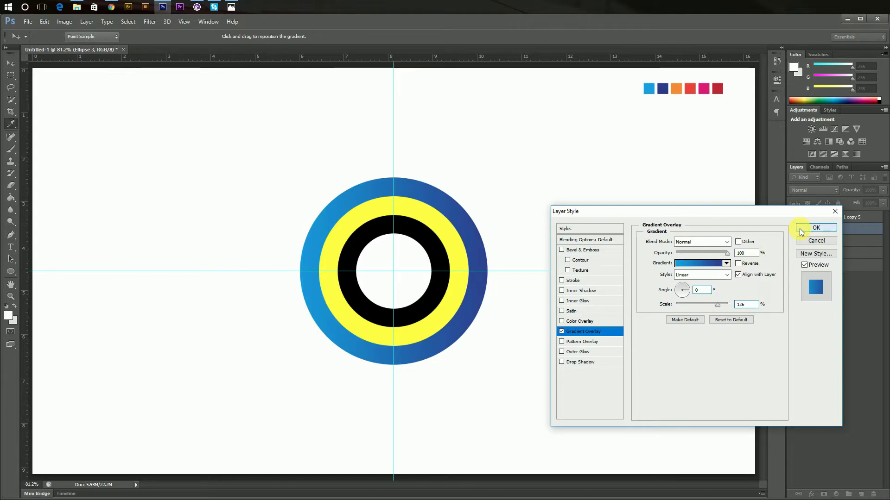
pyautogui.click(816, 227)
pyautogui.click(794, 259)
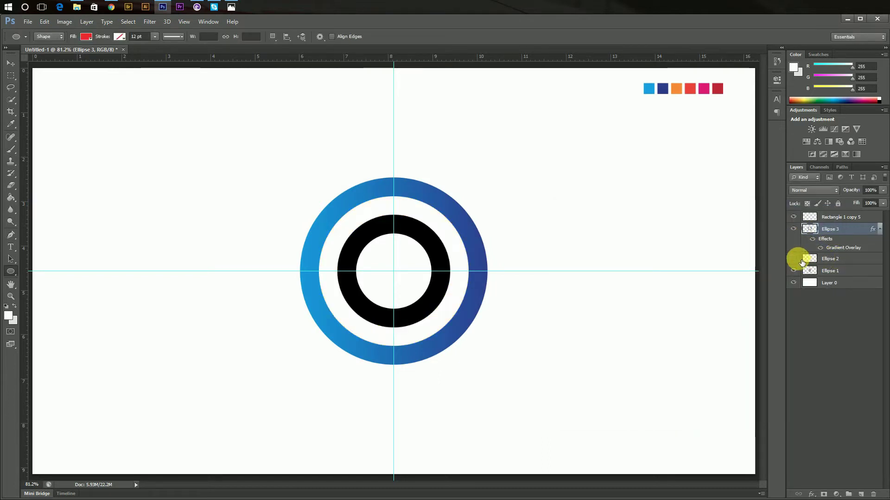
# Add a Gradient Overlay at 0° angle to Ellipse 2
pyautogui.rightClick(825, 258)
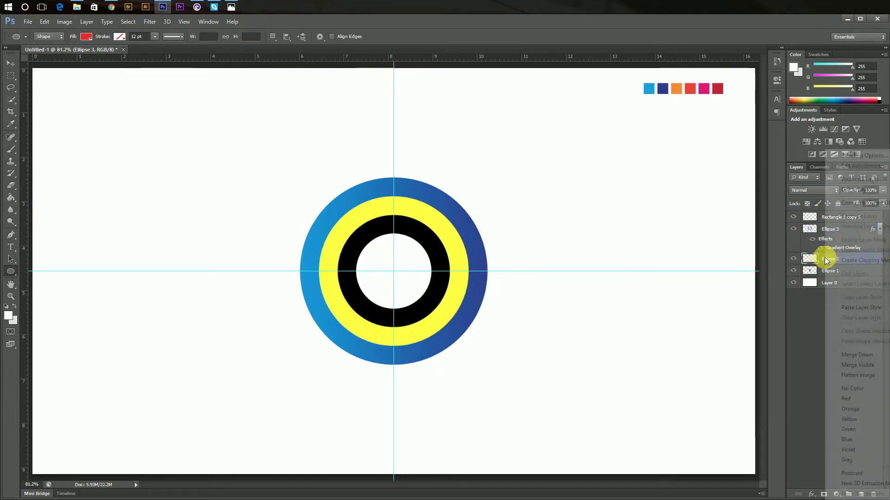
pyautogui.click(842, 158)
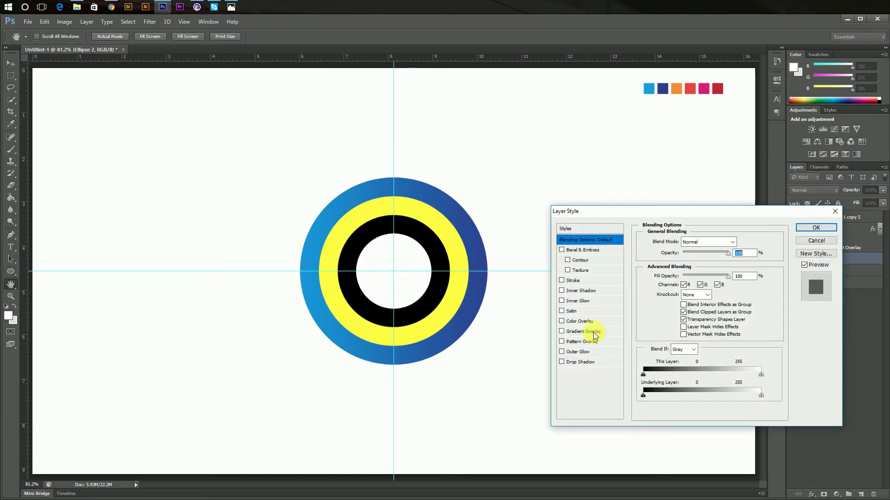
pyautogui.click(594, 332)
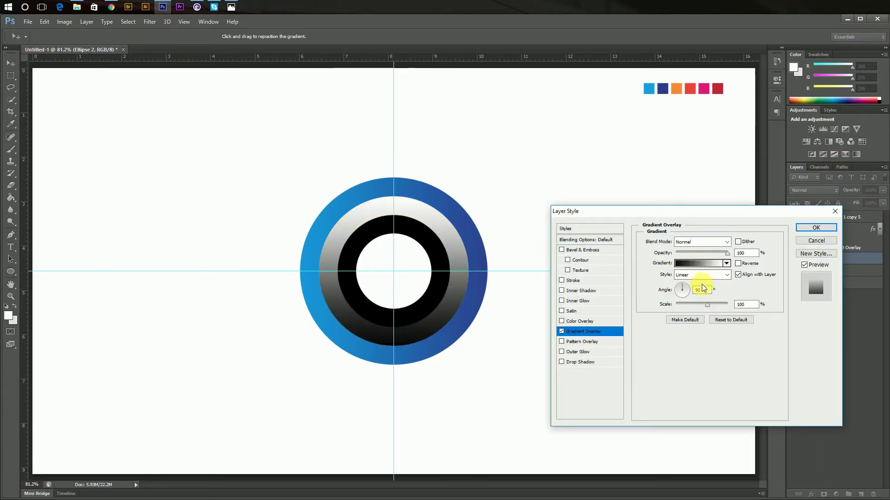
pyautogui.write('0')
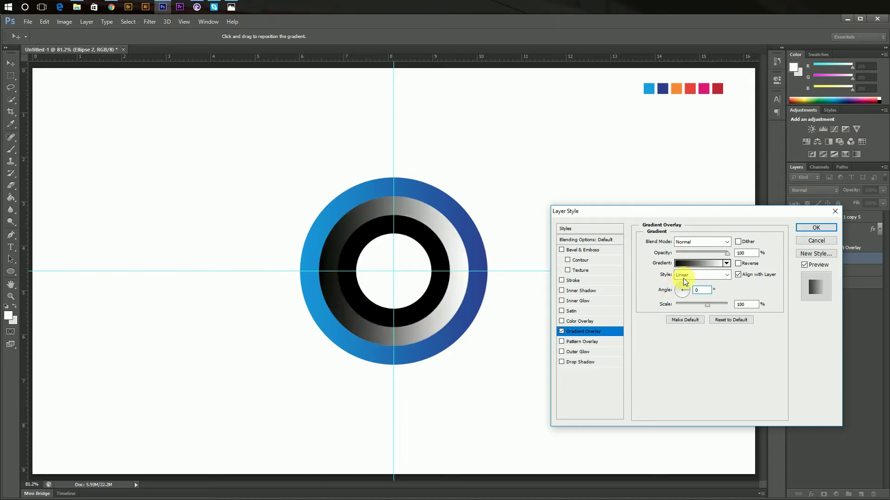
# Set the gradient stops to the orange and red swatch colours
pyautogui.click(695, 264)
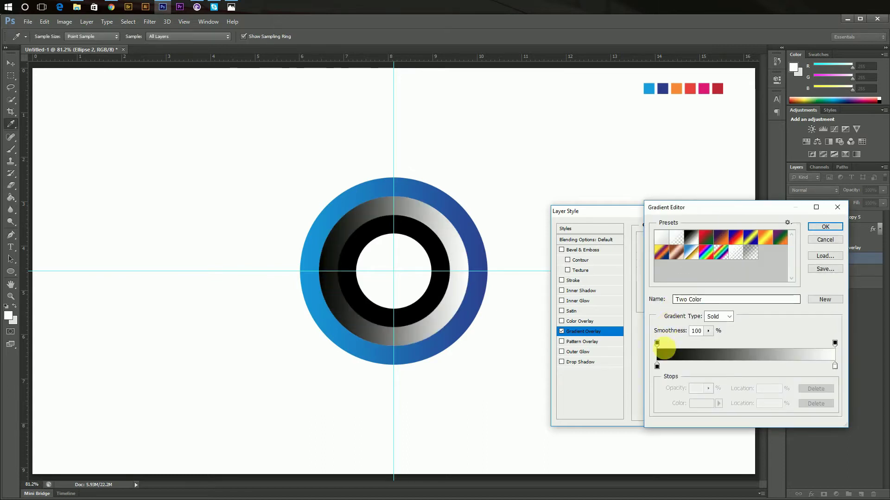
pyautogui.doubleClick(657, 367)
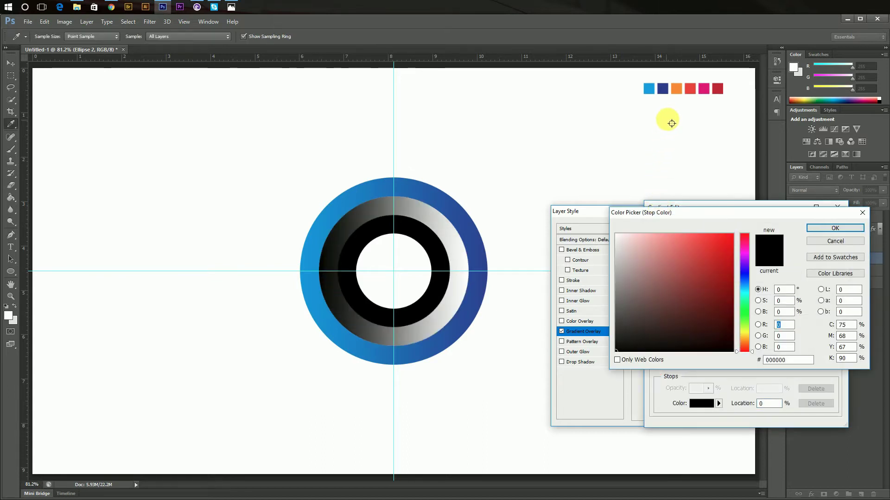
pyautogui.click(681, 94)
pyautogui.doubleClick(783, 361)
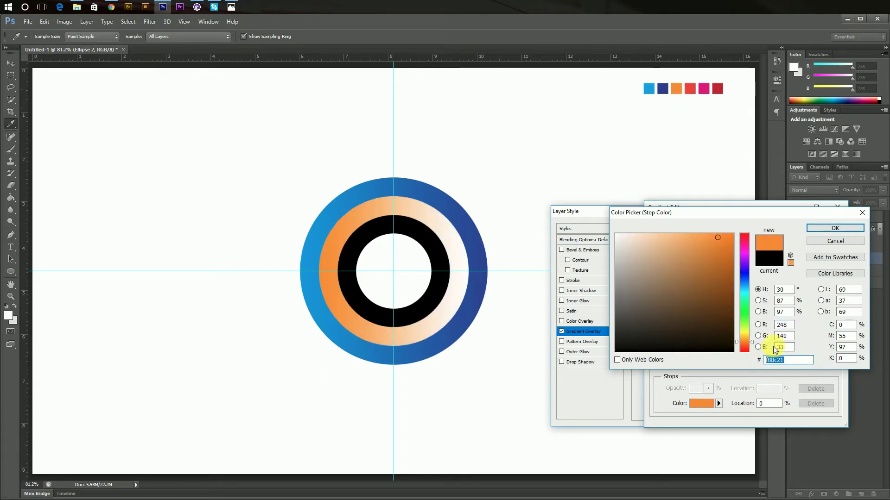
pyautogui.click(815, 226)
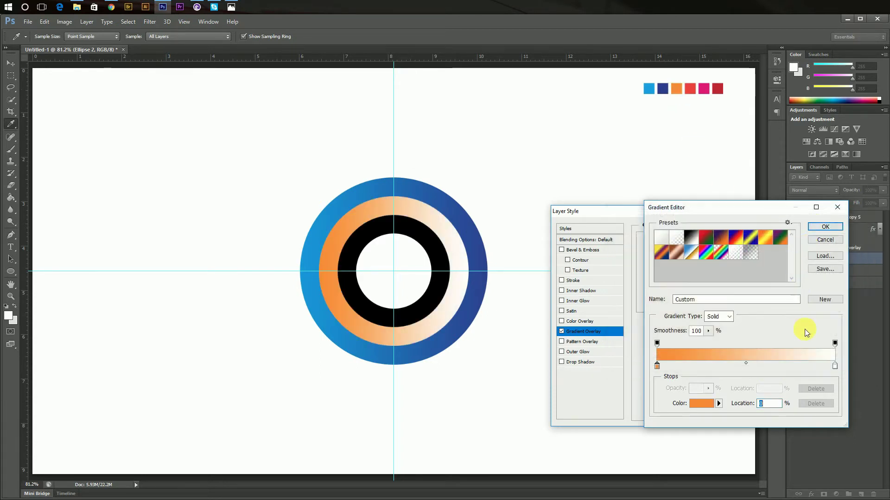
pyautogui.doubleClick(835, 367)
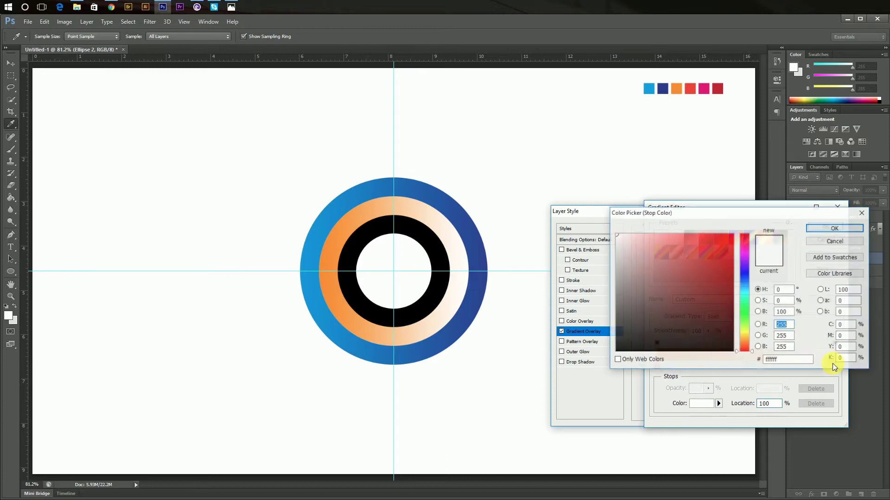
pyautogui.click(691, 90)
pyautogui.moveTo(790, 363); pyautogui.dragTo(764, 365)
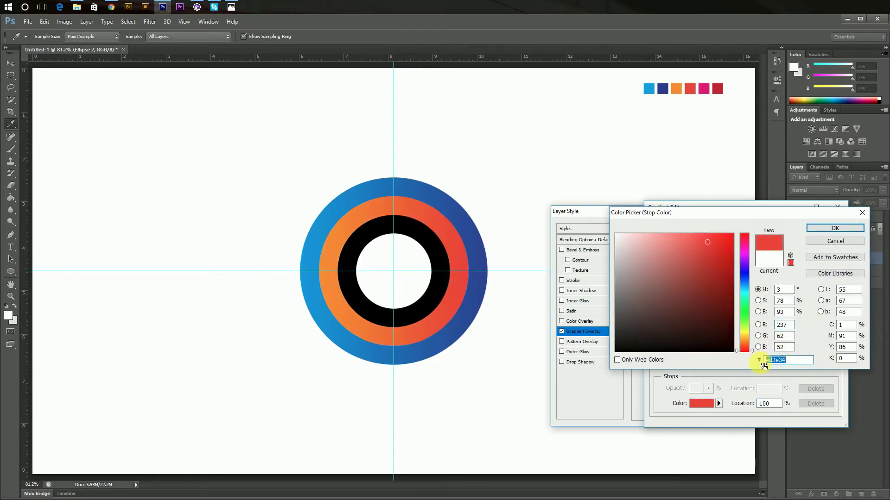
pyautogui.click(813, 227)
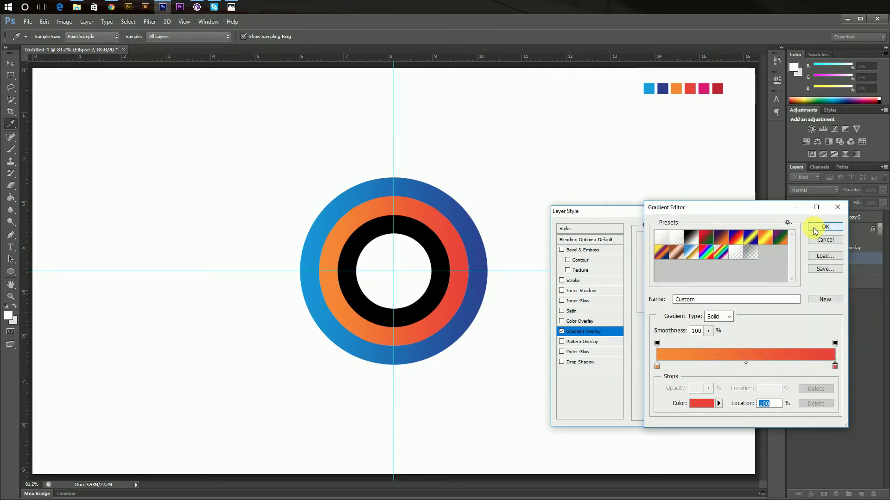
pyautogui.click(814, 228)
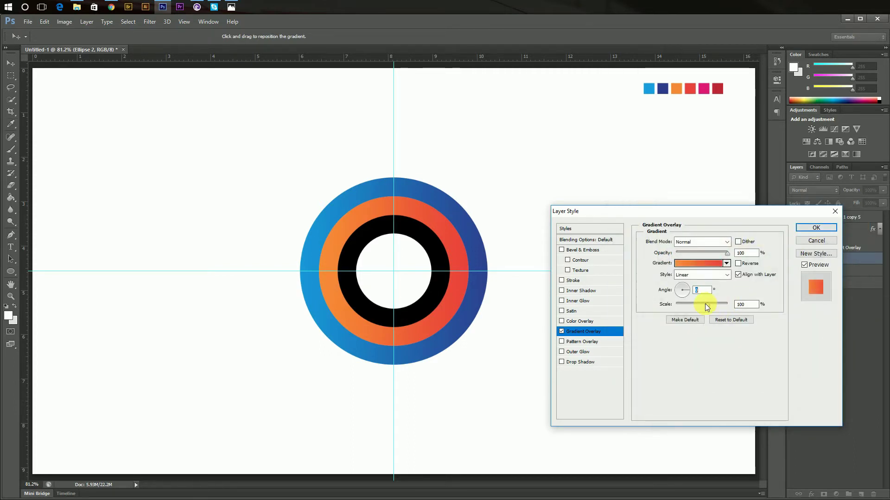
# Set the gradient scale to 118% and apply the overlay
pyautogui.moveTo(705, 305); pyautogui.dragTo(715, 305)
pyautogui.click(815, 228)
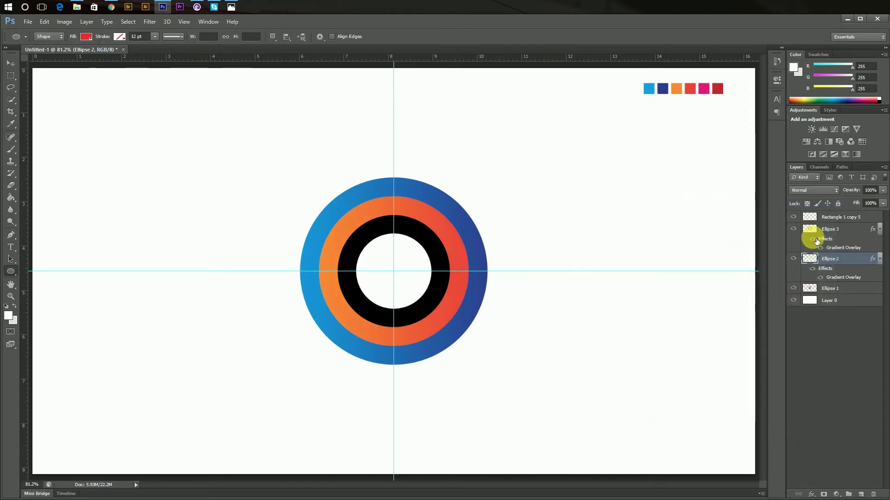
pyautogui.rightClick(830, 286)
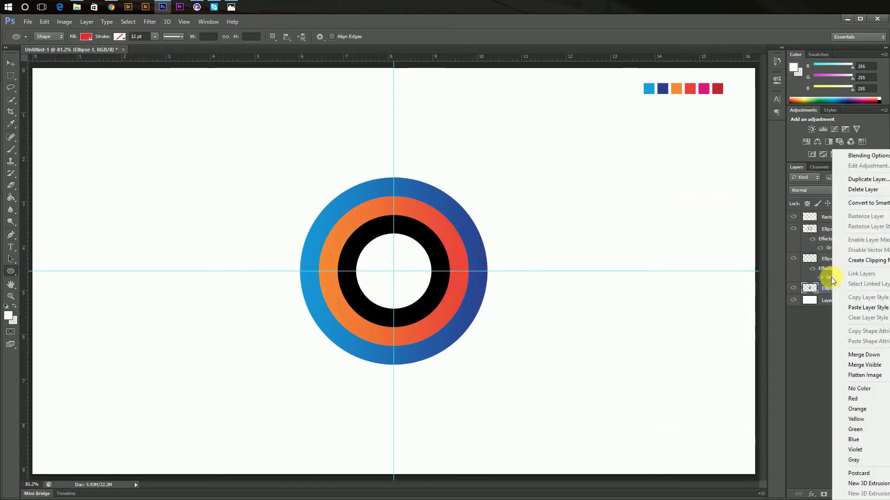
# Add a 0° Gradient Overlay to Ellipse 1 with a pink left stop
pyautogui.click(847, 160)
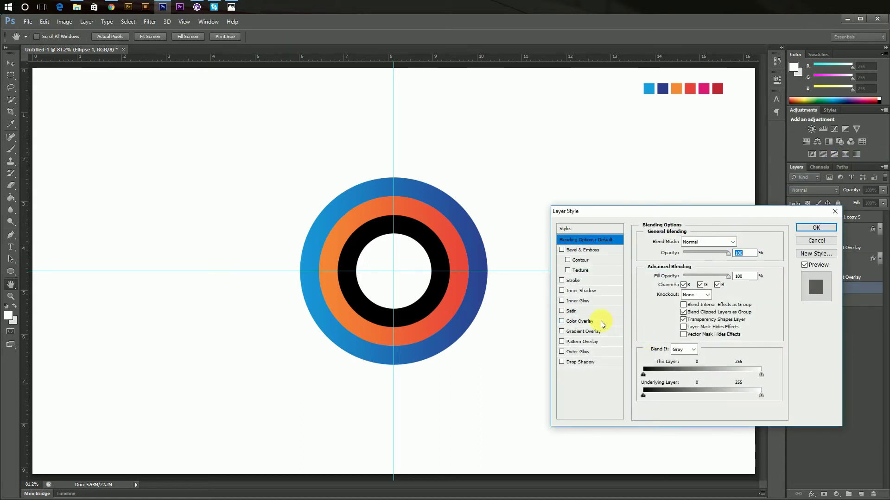
pyautogui.click(593, 331)
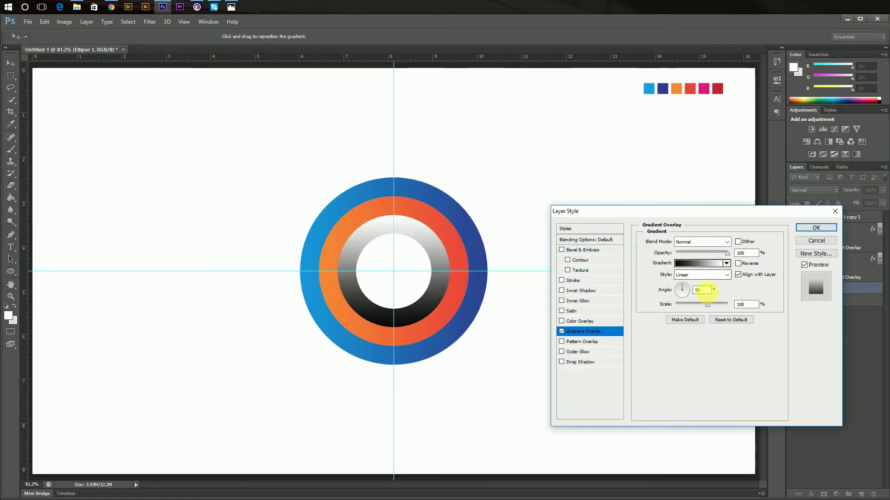
pyautogui.write('0')
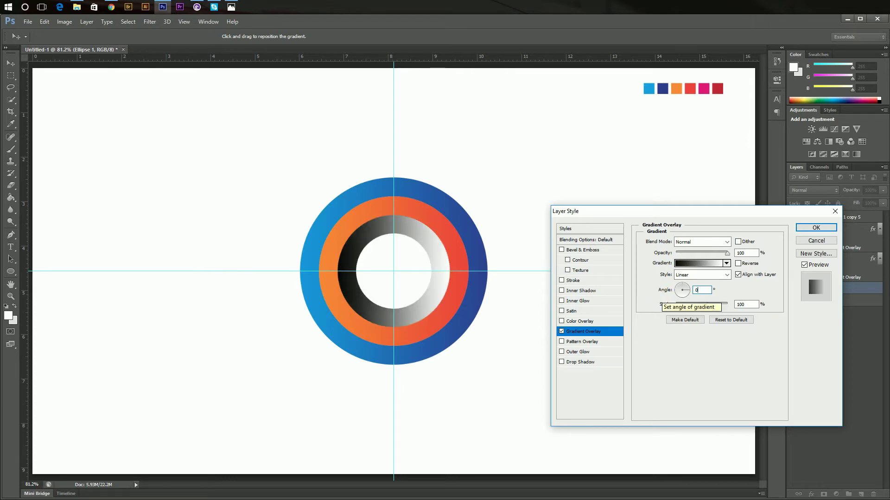
pyautogui.click(688, 263)
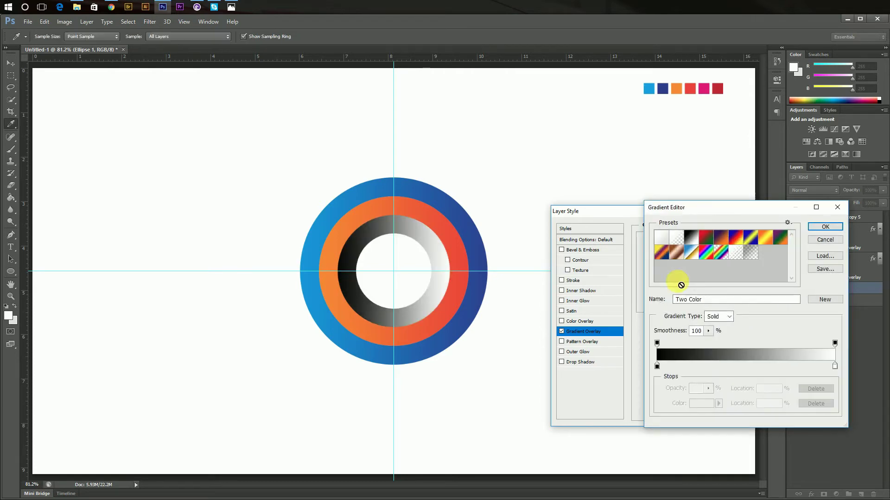
pyautogui.doubleClick(656, 366)
pyautogui.click(704, 90)
pyautogui.doubleClick(787, 360)
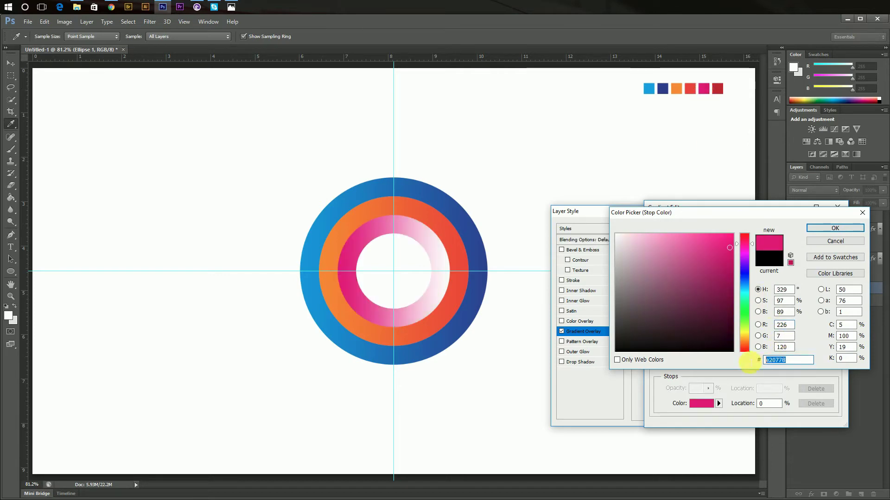
pyautogui.click(819, 227)
# Set the right gradient stop to the dark red swatch and apply the overlay
pyautogui.click(835, 366)
pyautogui.doubleClick(834, 366)
pyautogui.click(718, 89)
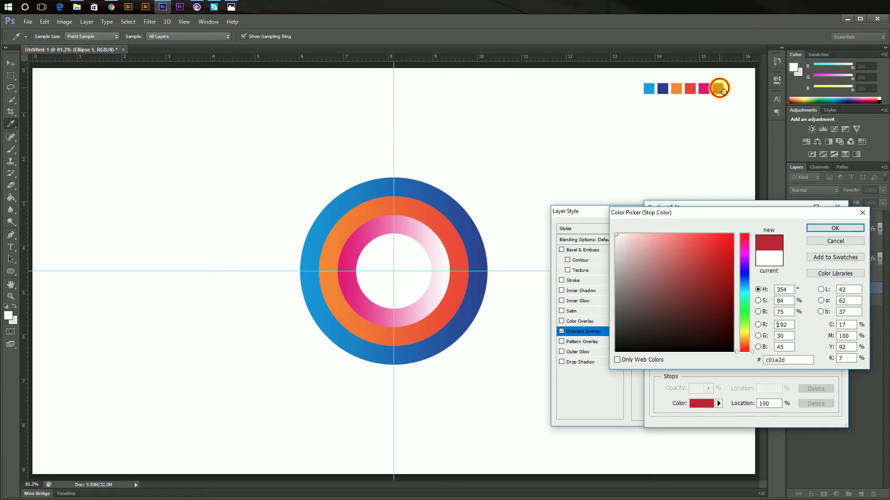
pyautogui.doubleClick(790, 360)
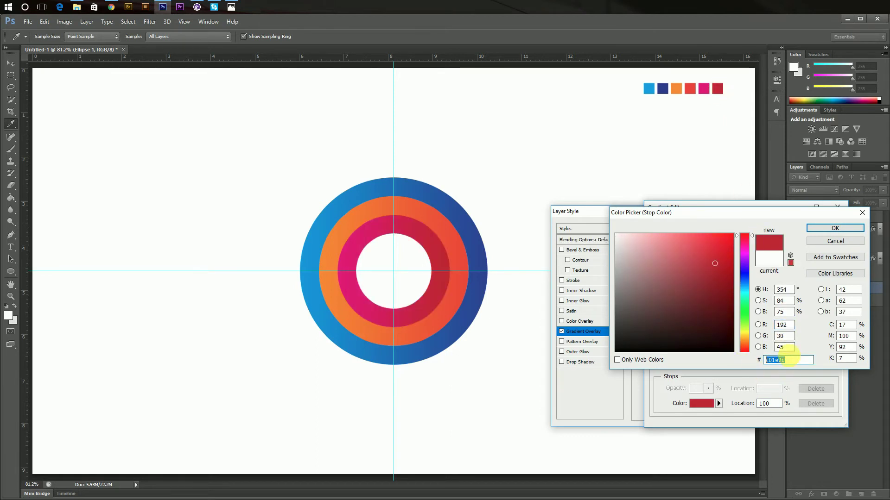
pyautogui.click(815, 228)
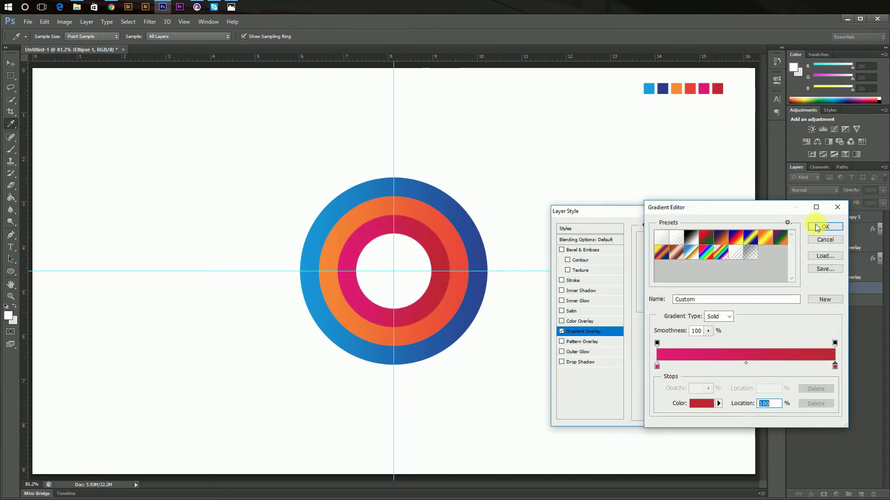
pyautogui.click(817, 230)
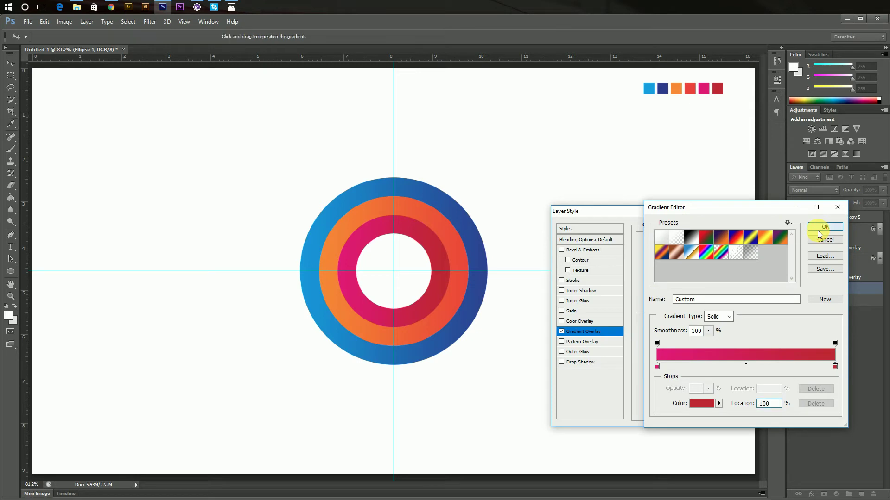
pyautogui.click(816, 228)
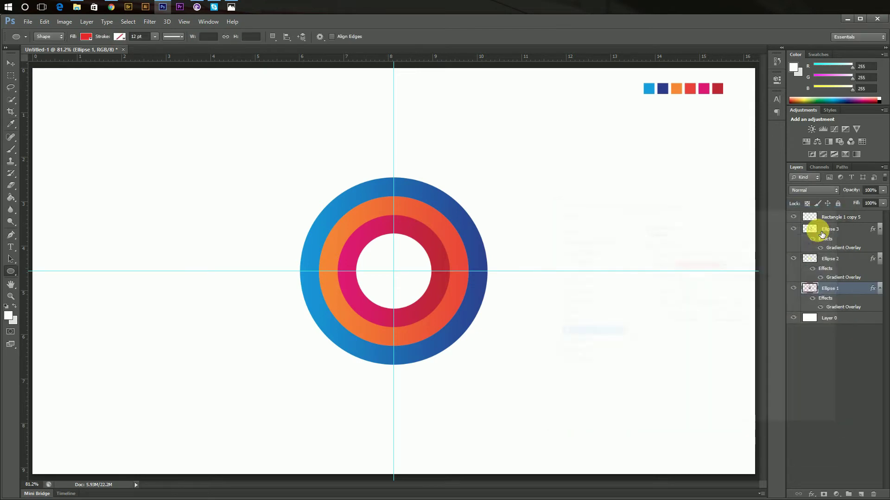
pyautogui.click(880, 229)
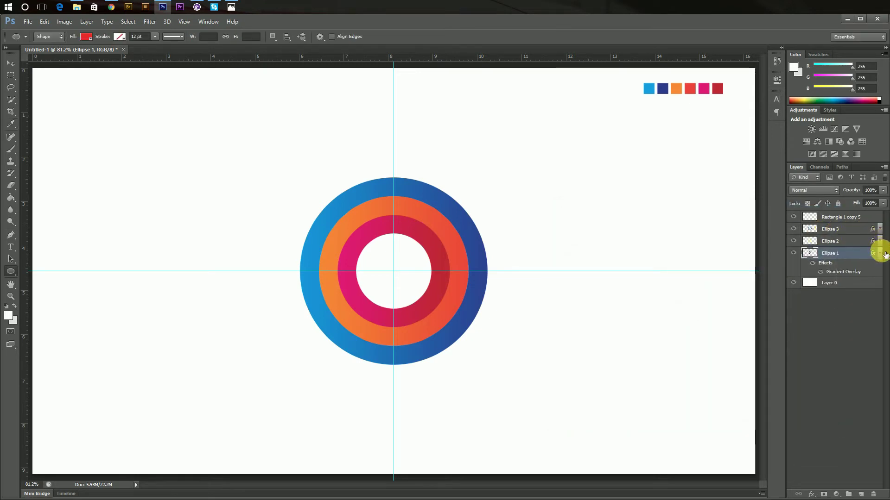
# Group the three ellipse ring layers into Group 1
pyautogui.click(884, 253)
pyautogui.keyDown('shift'); pyautogui.click(851, 230); pyautogui.keyUp('shift')
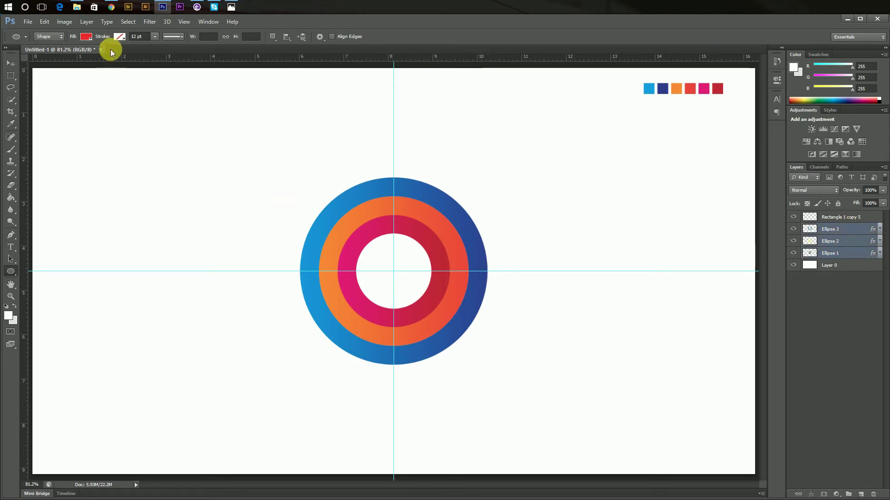
pyautogui.click(88, 22)
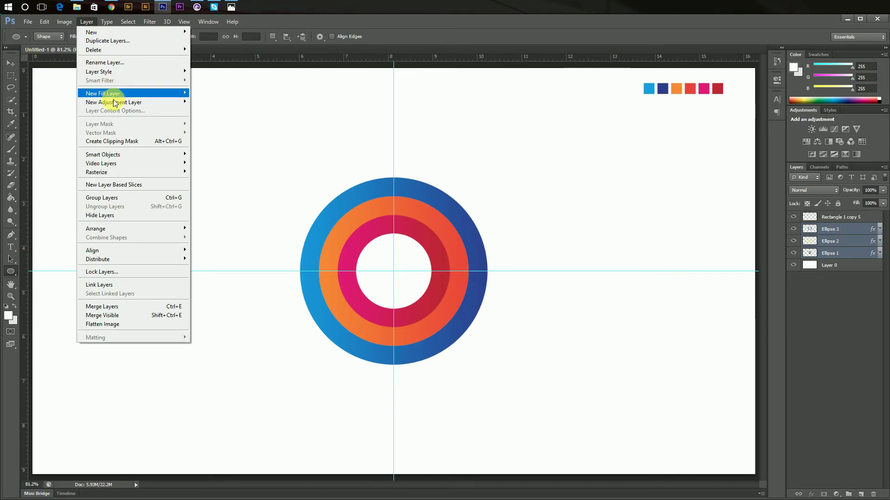
pyautogui.click(147, 203)
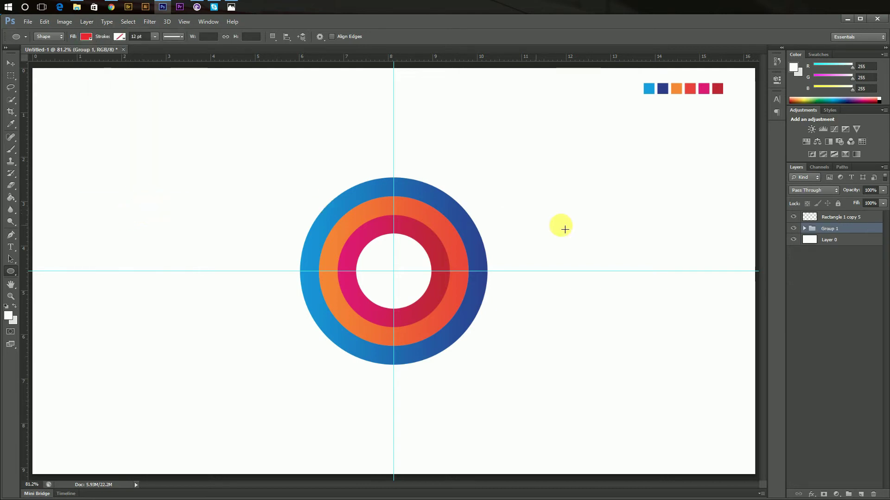
# Duplicate Group 1 as Group 1 copy
pyautogui.rightClick(828, 229)
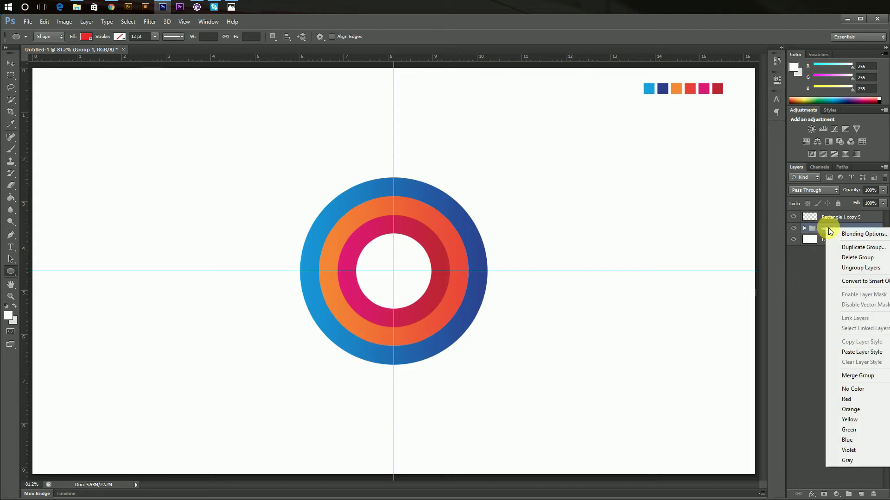
pyautogui.click(841, 249)
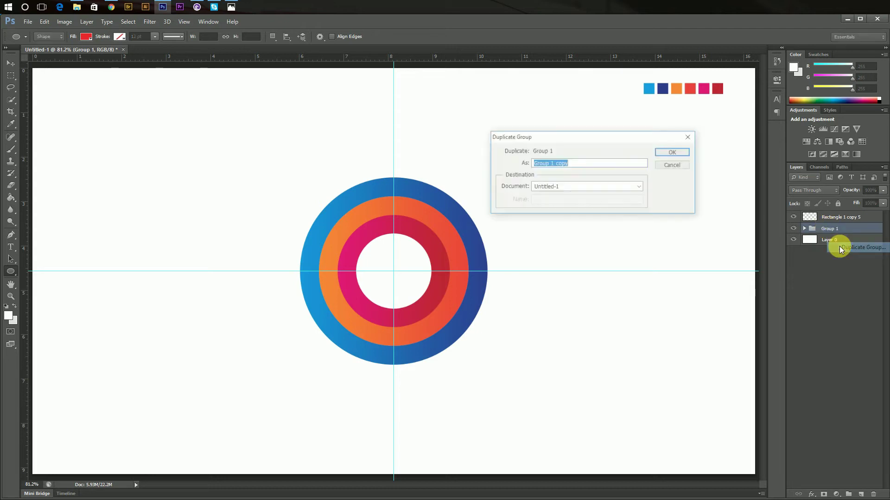
pyautogui.click(671, 153)
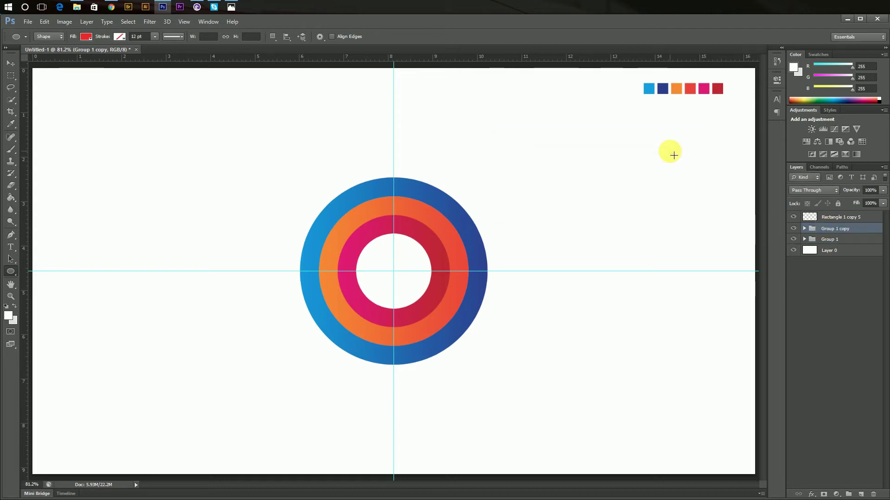
pyautogui.click(8, 65)
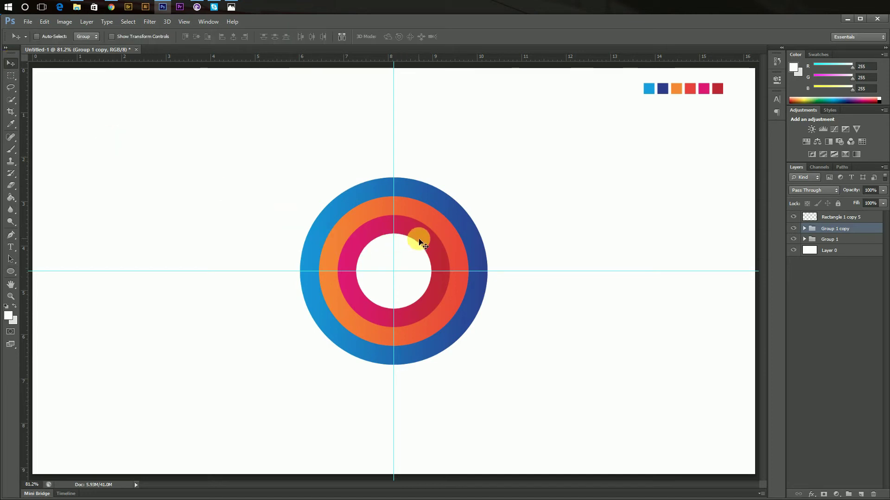
# Move Group 1 copy up-right of the original and convert it to a smart object
pyautogui.moveTo(420, 241); pyautogui.dragTo(616, 180)
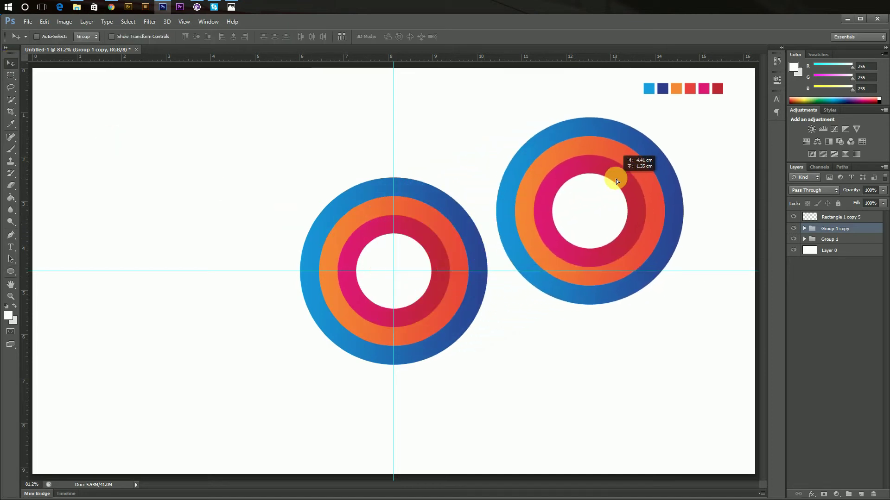
pyautogui.moveTo(616, 179); pyautogui.dragTo(608, 178)
pyautogui.click(45, 22)
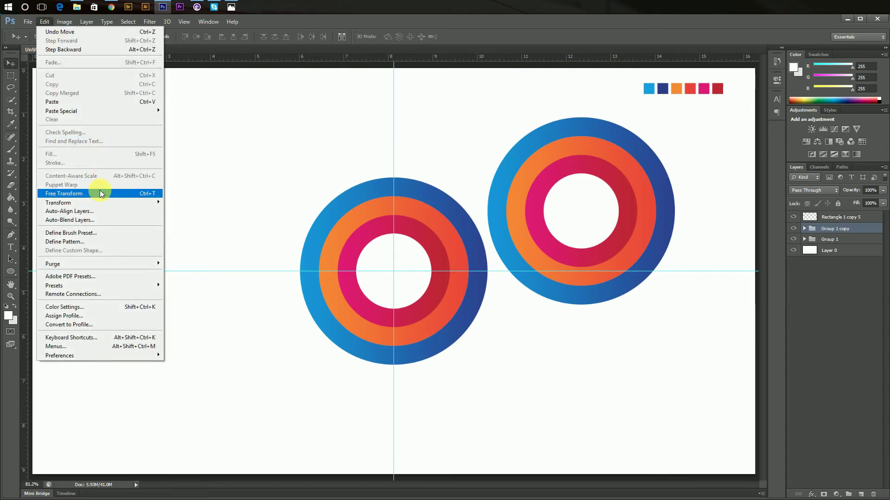
pyautogui.rightClick(854, 227)
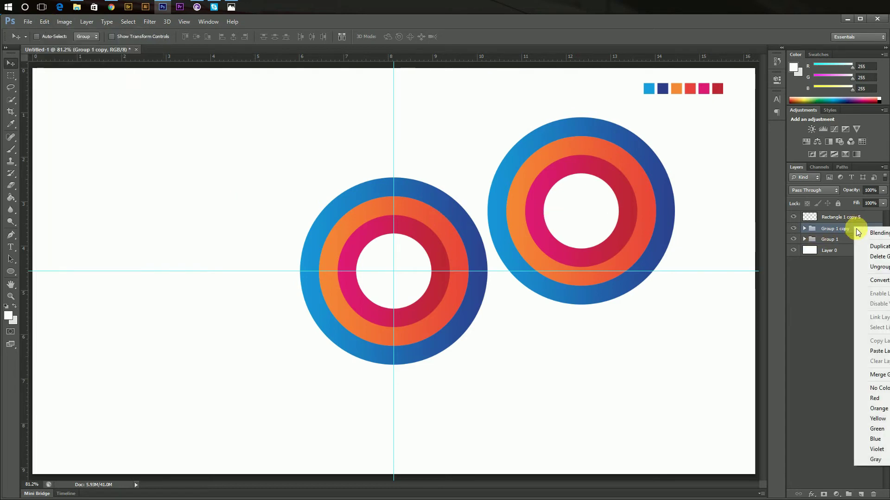
pyautogui.click(879, 280)
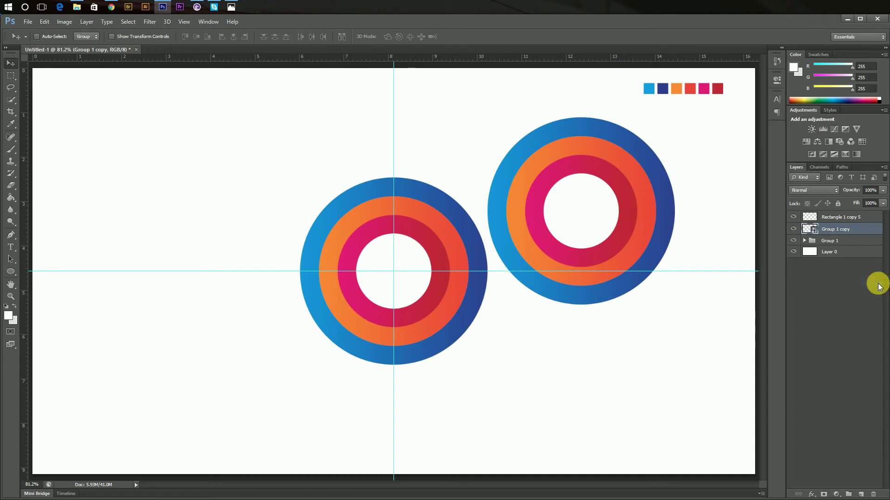
pyautogui.click(44, 22)
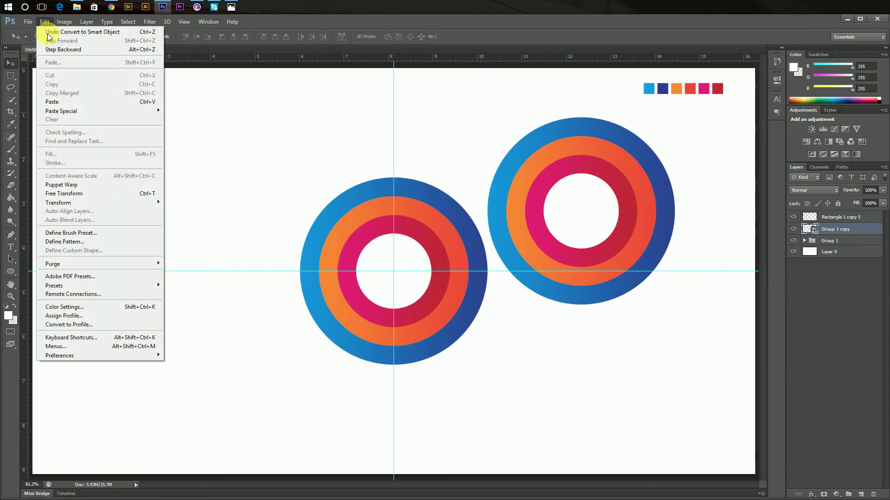
# Scale the ring copy to 37.75% and place it on the big ring's upper-right edge
pyautogui.click(84, 191)
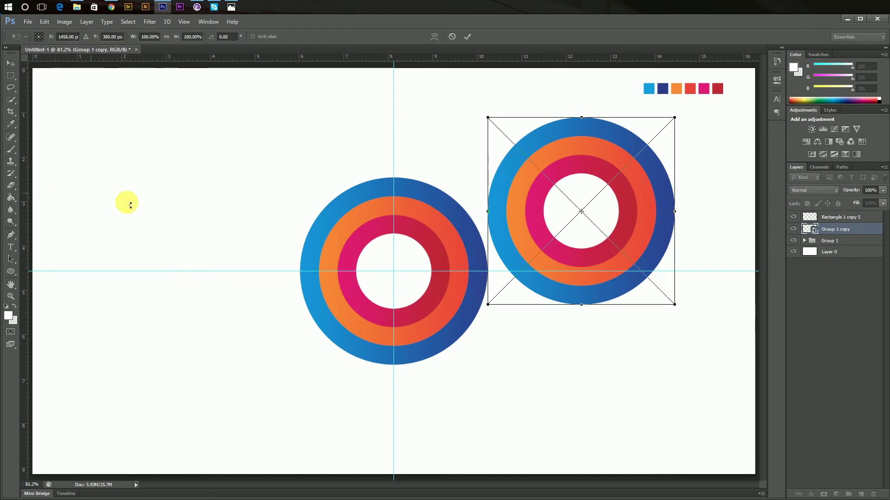
pyautogui.moveTo(674, 304); pyautogui.dragTo(603, 269)
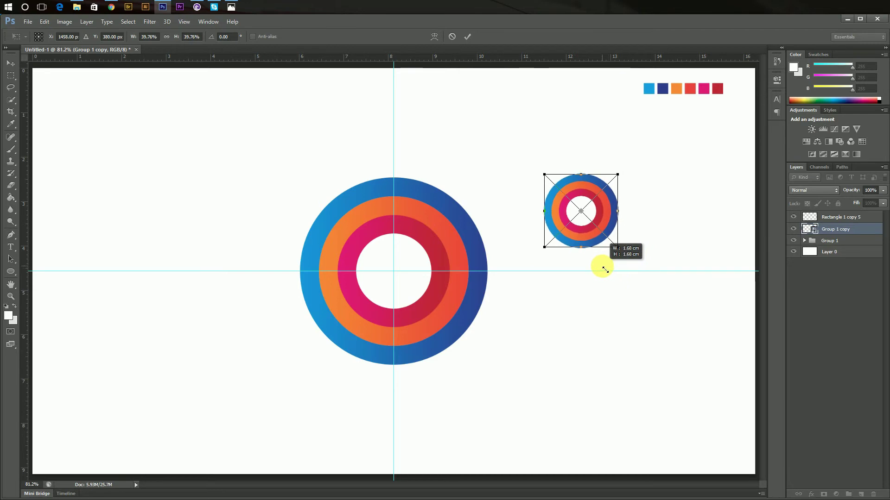
pyautogui.moveTo(590, 234)
pyautogui.mouseDown()
pyautogui.moveTo(472, 252)
pyautogui.moveTo(467, 242)
pyautogui.mouseUp()
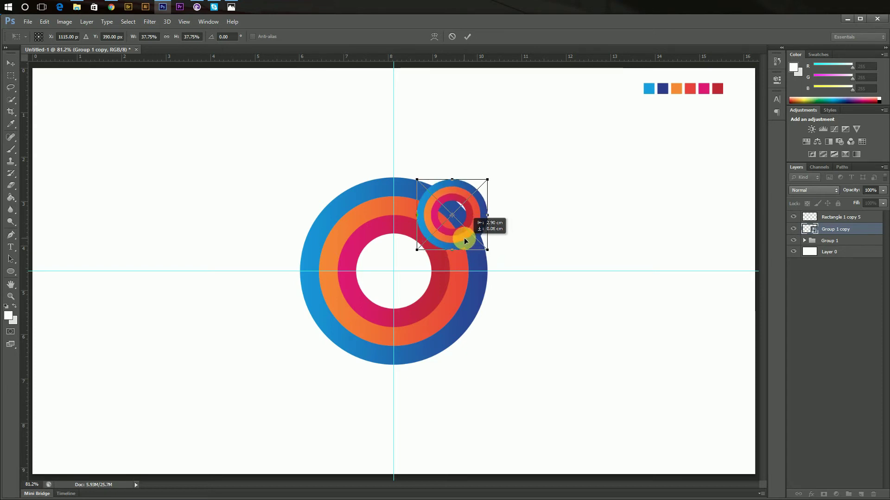
pyautogui.moveTo(465, 241); pyautogui.dragTo(481, 235)
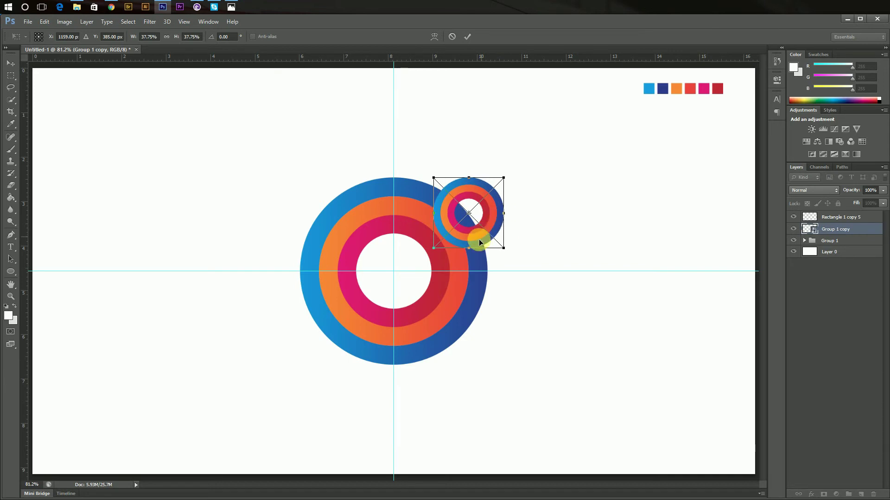
pyautogui.click(466, 35)
pyautogui.click(839, 241)
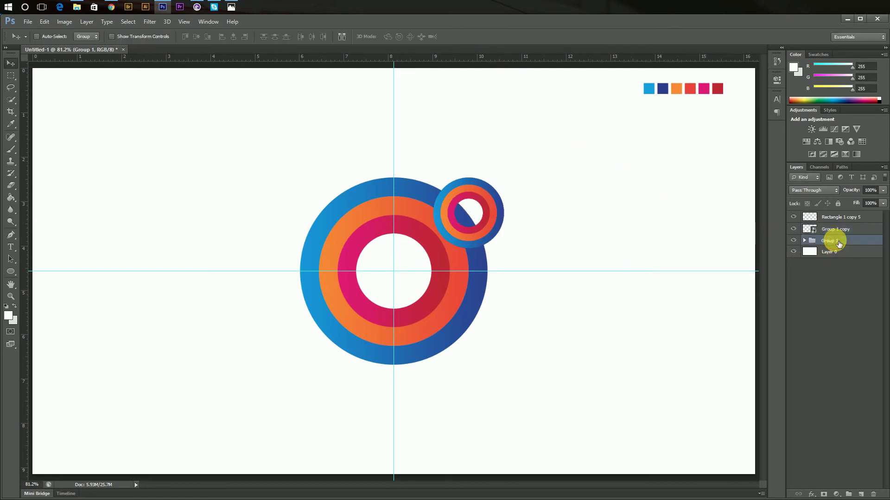
# Convert Group 1 to a smart object, then rasterize it into one pixel layer
pyautogui.rightClick(839, 241)
pyautogui.click(857, 294)
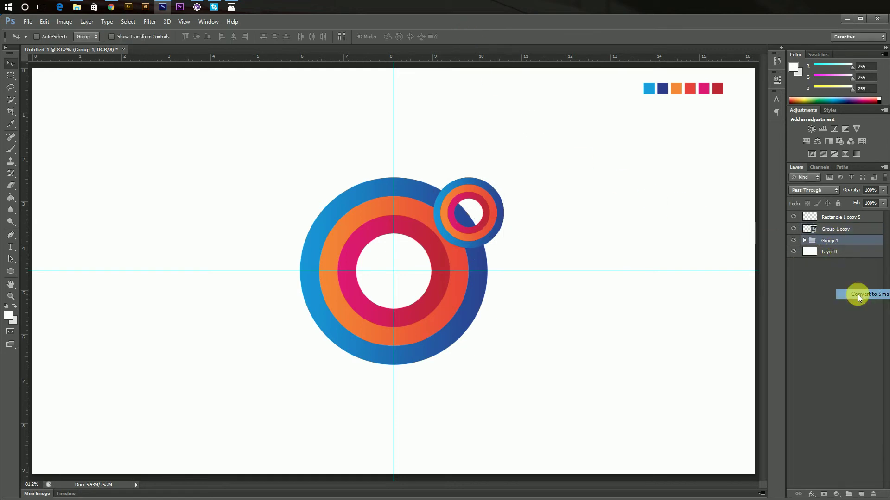
pyautogui.rightClick(857, 244)
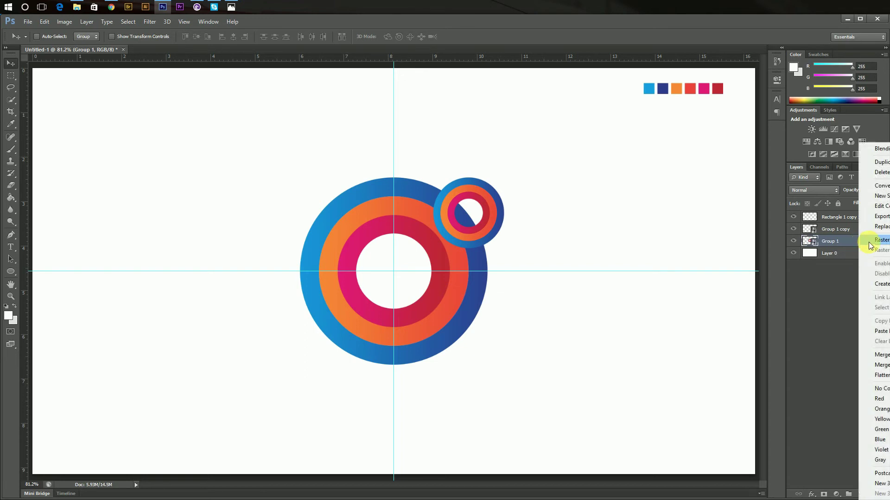
pyautogui.click(873, 242)
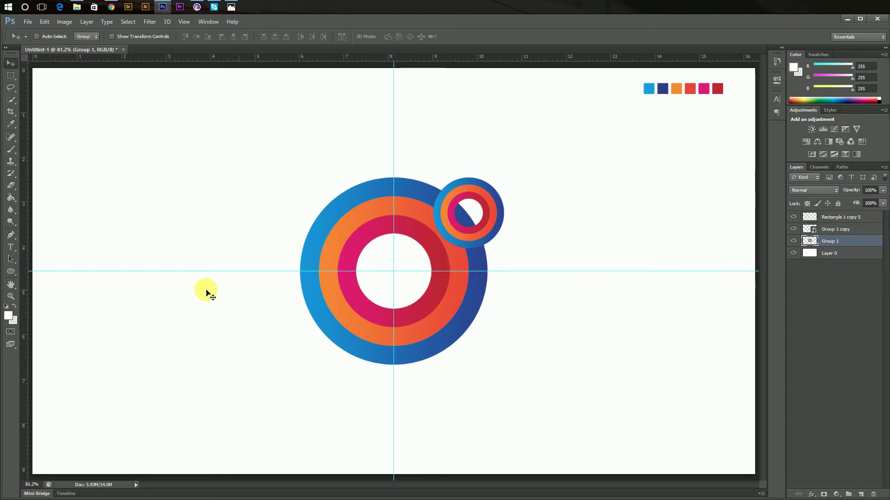
pyautogui.click(11, 185)
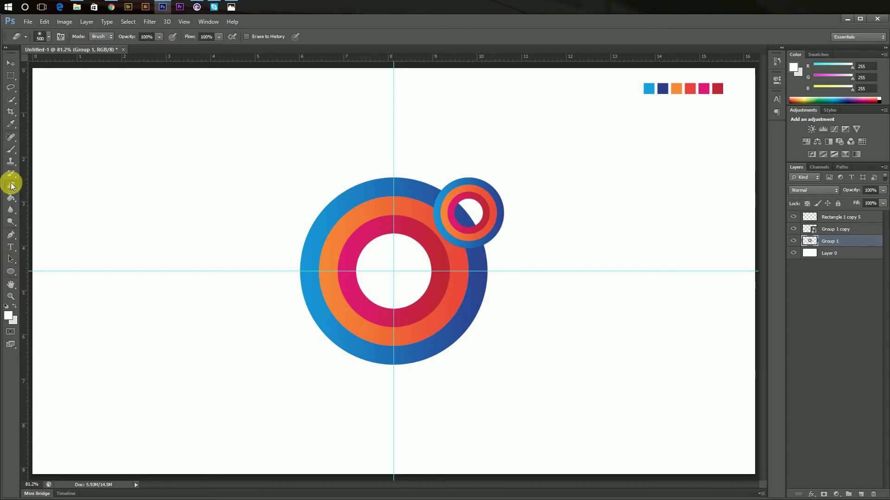
# Set the Eraser to 100% hardness and a 250 px brush size
pyautogui.click(43, 34)
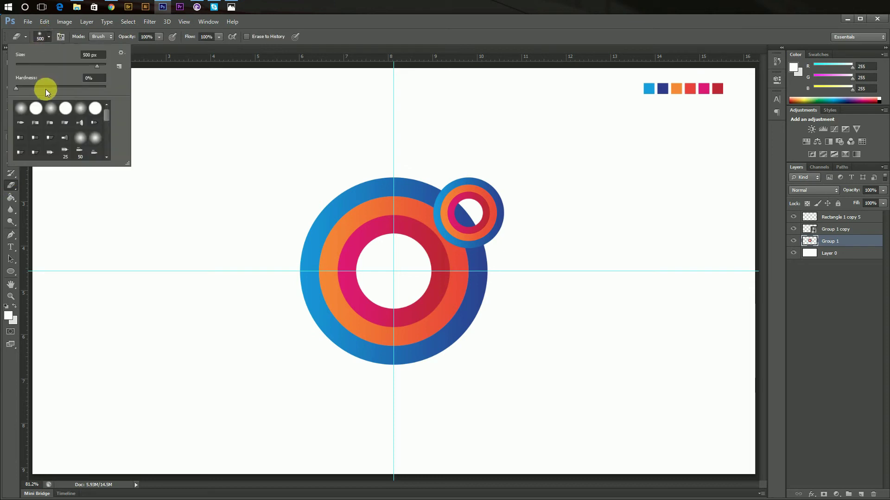
pyautogui.moveTo(45, 85); pyautogui.dragTo(90, 84)
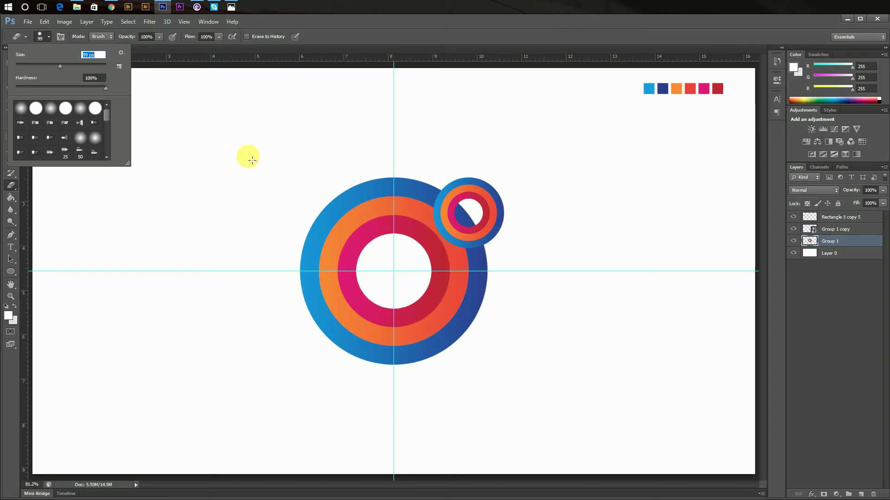
pyautogui.click(420, 37)
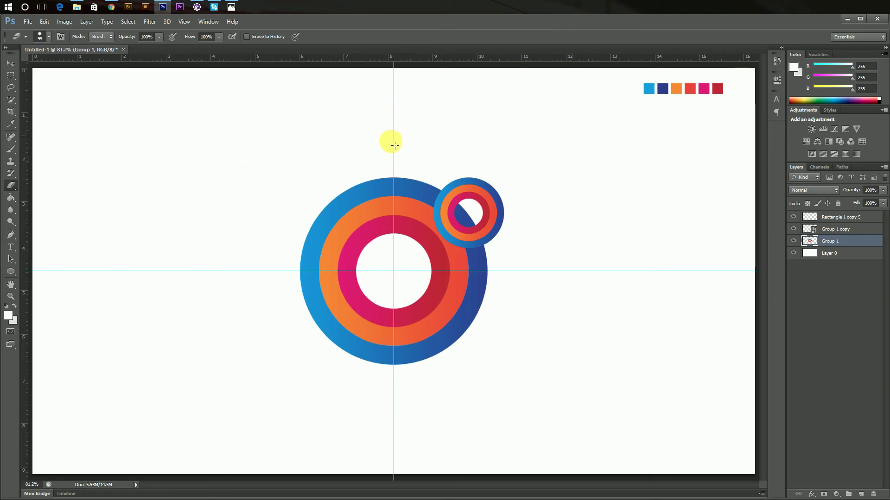
pyautogui.moveTo(452, 216); pyautogui.dragTo(483, 240)
pyautogui.press(']')
pyautogui.press(']')
pyautogui.press(']')
pyautogui.press(']')
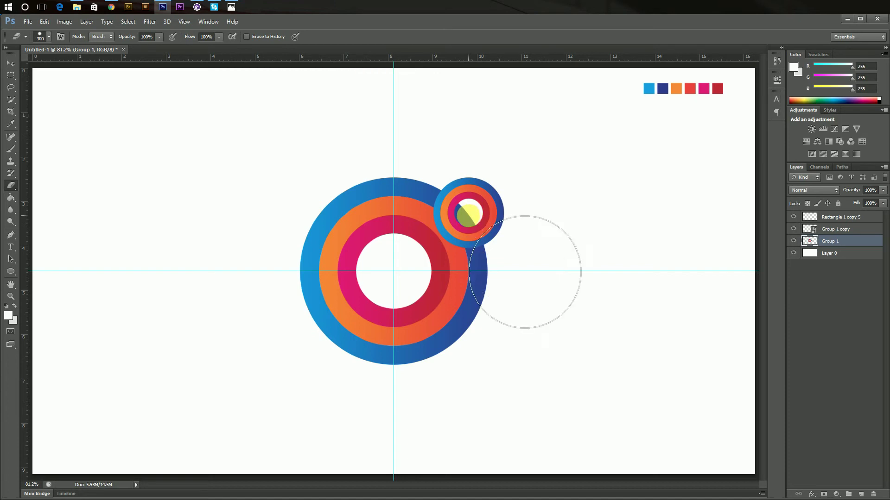
pyautogui.press('[')
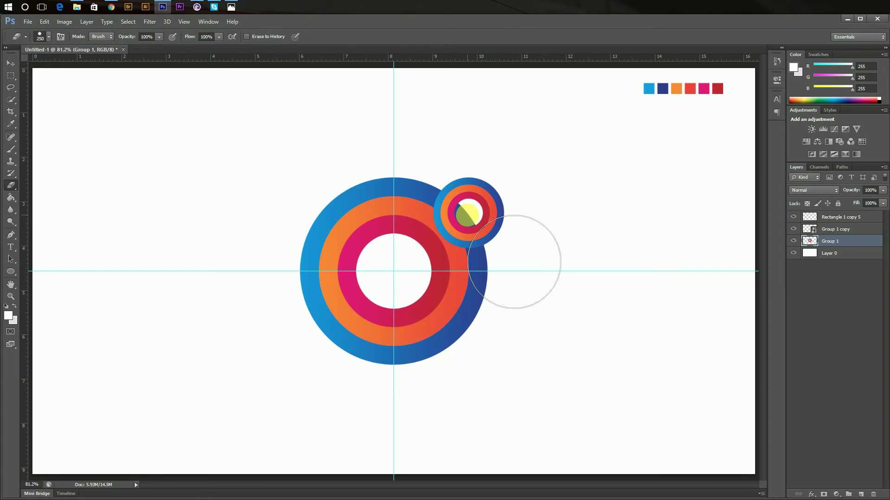
# Erase a round gap in the big ring behind the small ring copy
pyautogui.click(45, 41)
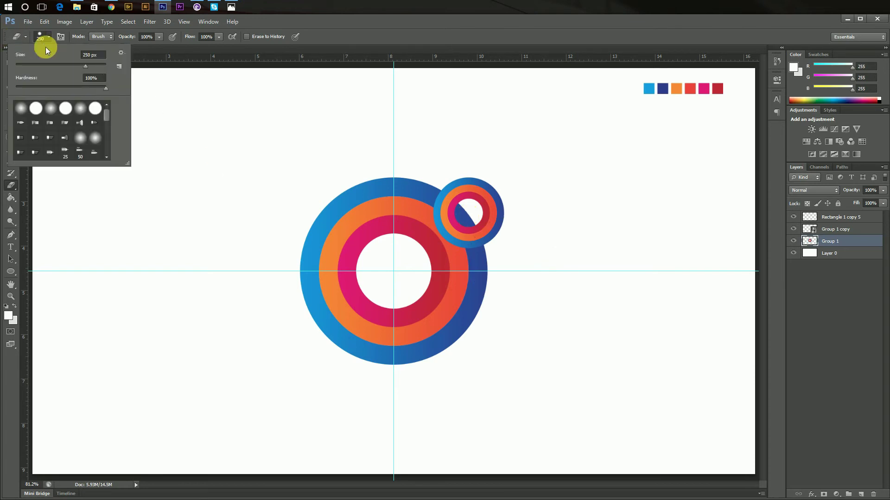
pyautogui.click(93, 54)
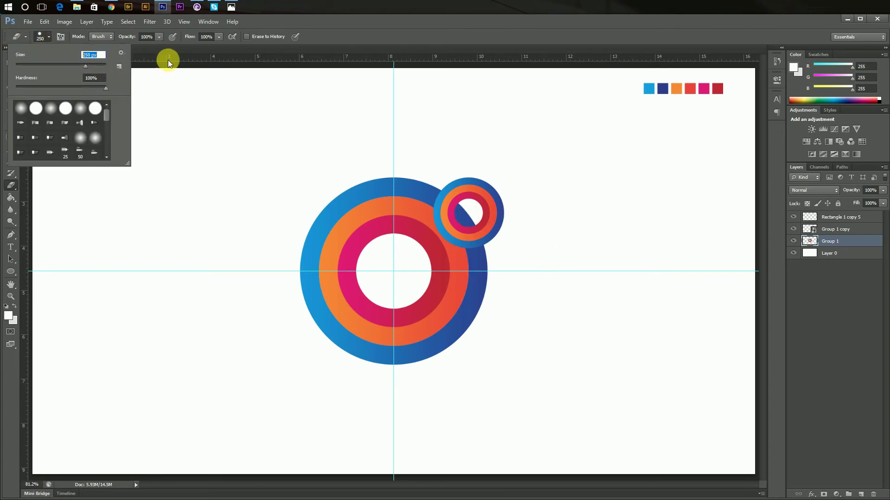
pyautogui.click(335, 28)
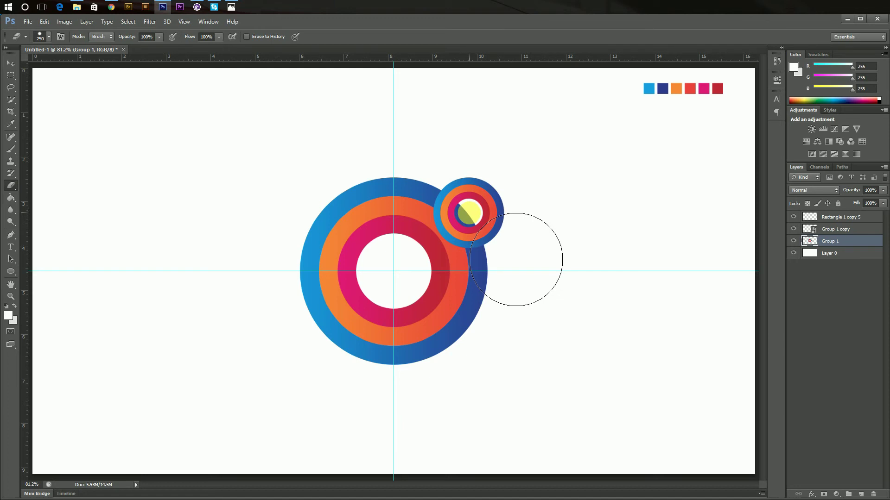
pyautogui.click(469, 213)
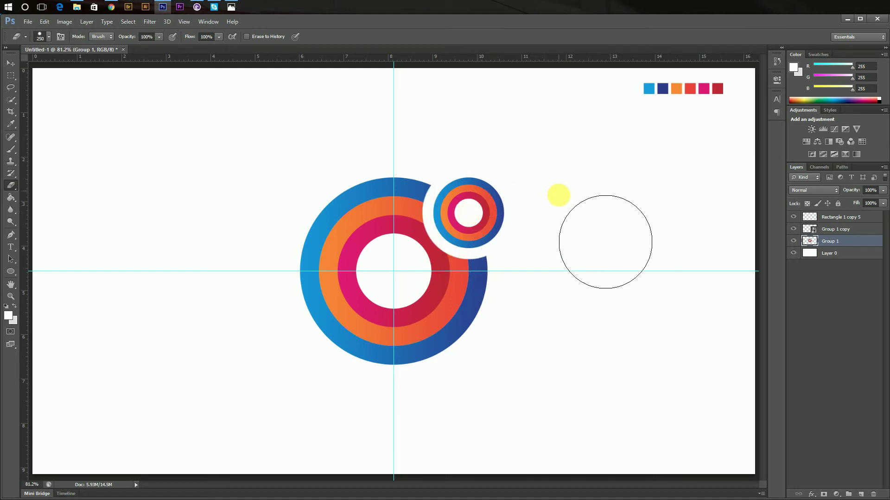
pyautogui.click(10, 237)
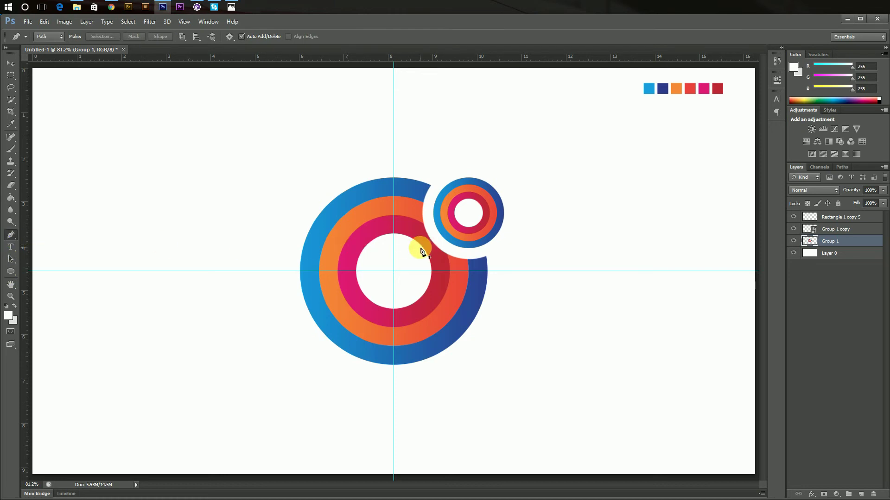
# Draw a closed diamond-shaped Pen path across the inner rings facing the small copy
pyautogui.keyDown('alt'); pyautogui.scroll(3, 422, 251); pyautogui.keyUp('alt')
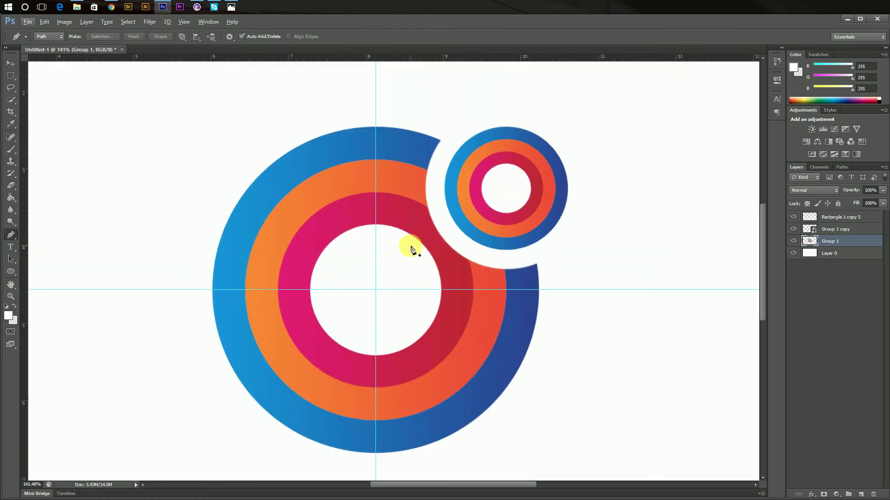
pyautogui.click(409, 244)
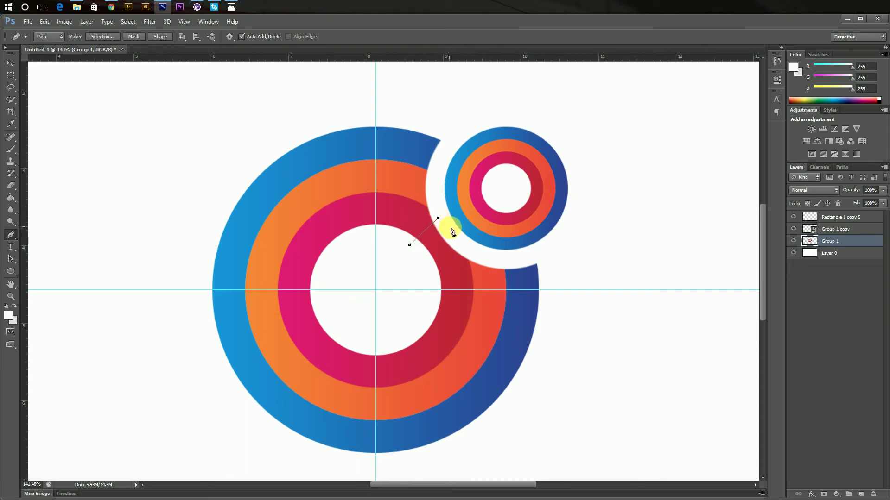
pyautogui.click(455, 236)
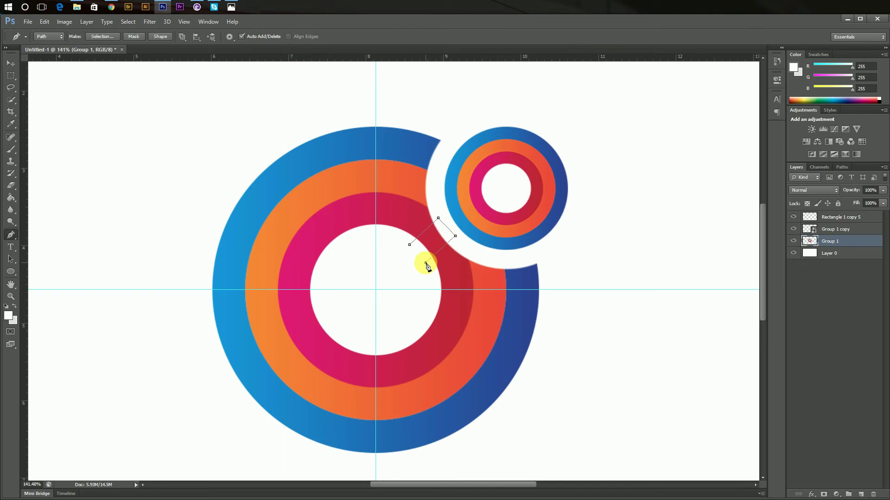
pyautogui.click(409, 245)
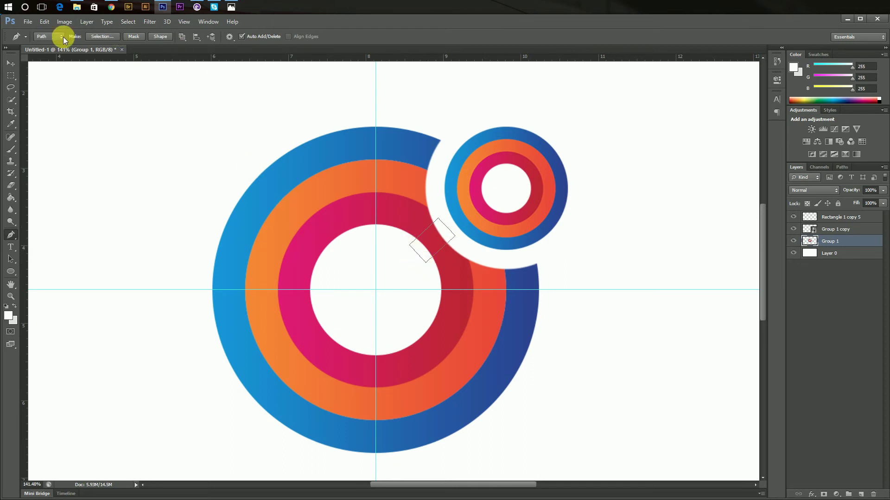
# Turn the diamond path into an unfeathered selection and cut it out of the rings
pyautogui.click(99, 37)
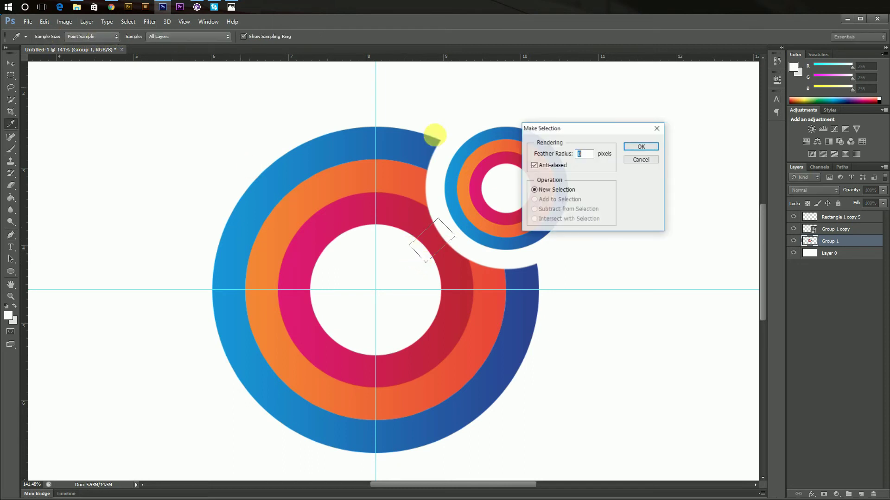
pyautogui.click(646, 149)
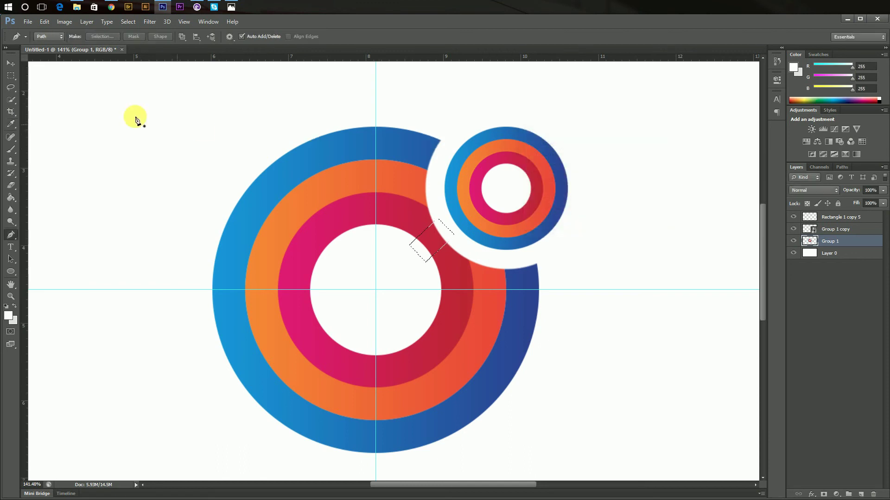
pyautogui.click(44, 22)
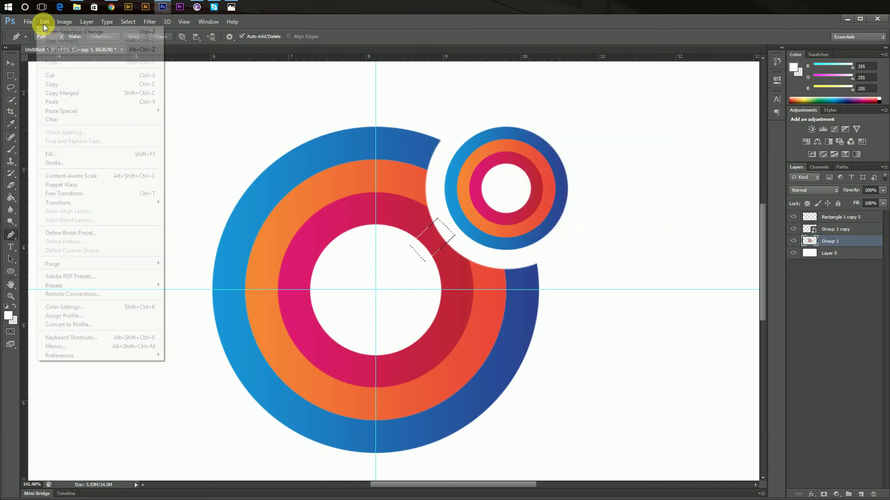
pyautogui.click(65, 75)
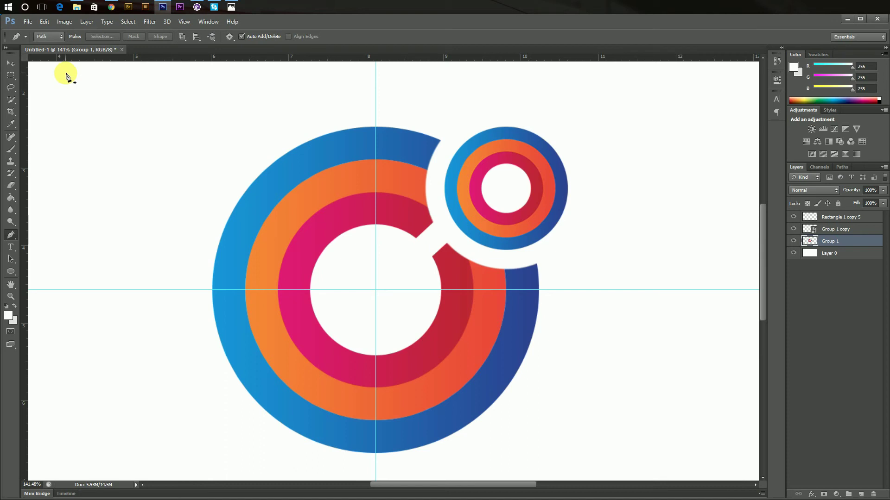
pyautogui.click(8, 66)
pyautogui.hotkey('ctrl', ';')
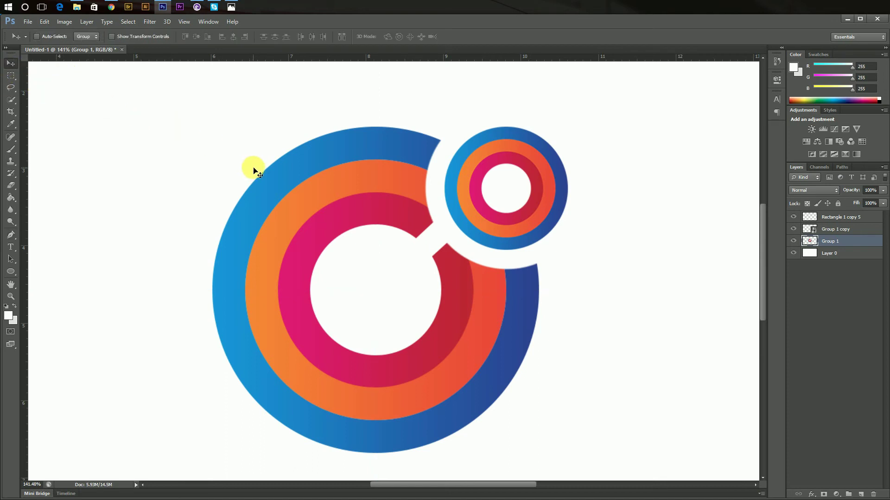
pyautogui.scroll(-5, 347, 238)
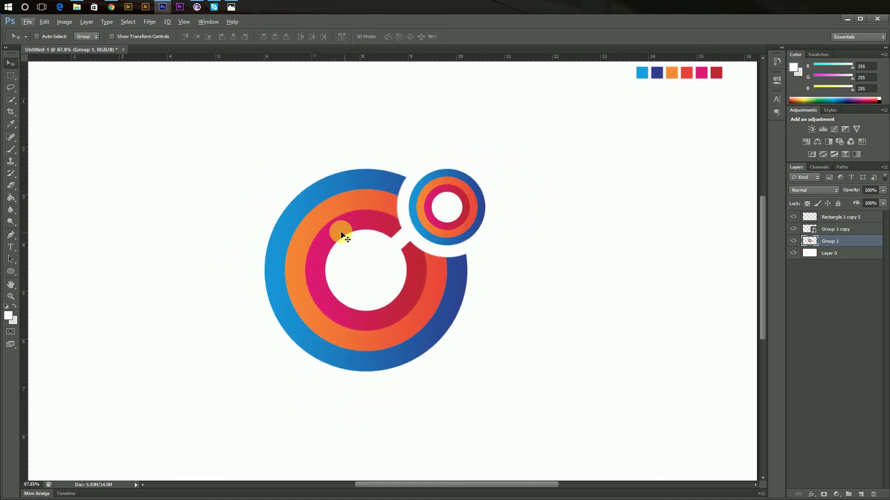
# Draw a flat 193 × 13 px ellipse below the logo and fill it black
pyautogui.click(10, 273)
pyautogui.moveTo(327, 358)
pyautogui.mouseDown()
pyautogui.moveTo(418, 365)
pyautogui.moveTo(404, 362)
pyautogui.mouseUp()
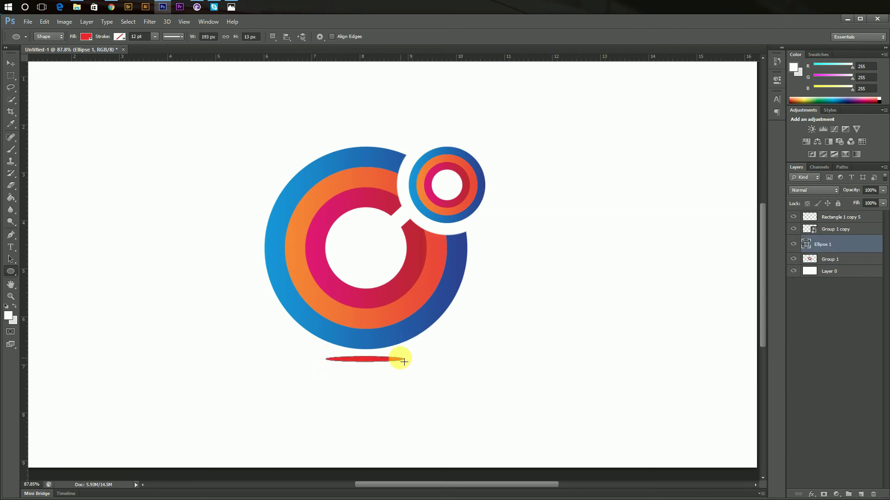
pyautogui.click(82, 40)
pyautogui.click(62, 84)
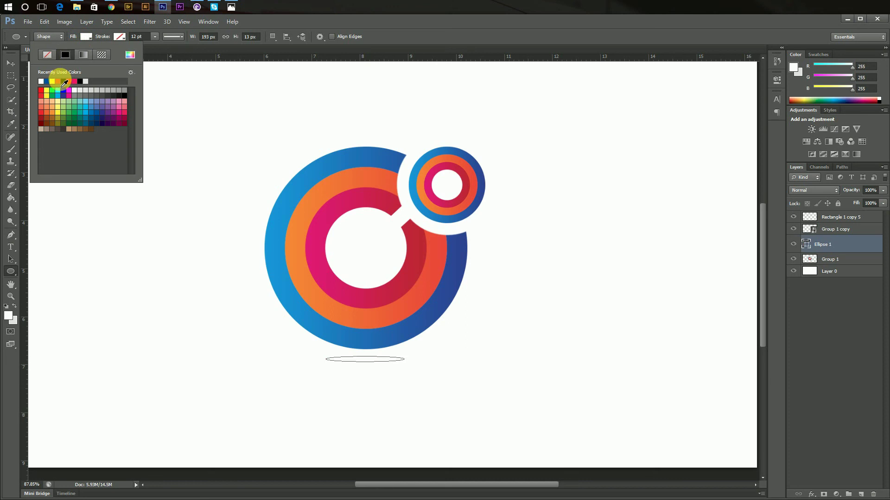
pyautogui.click(79, 81)
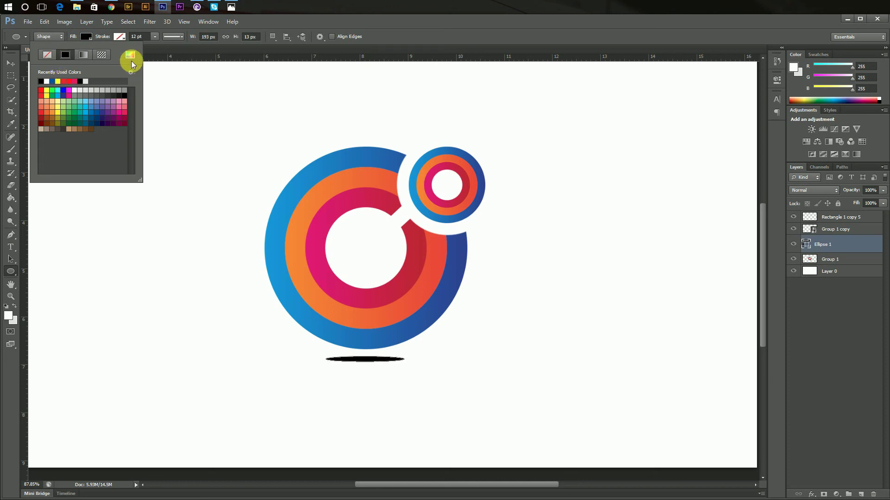
pyautogui.click(150, 25)
pyautogui.moveTo(180, 115)
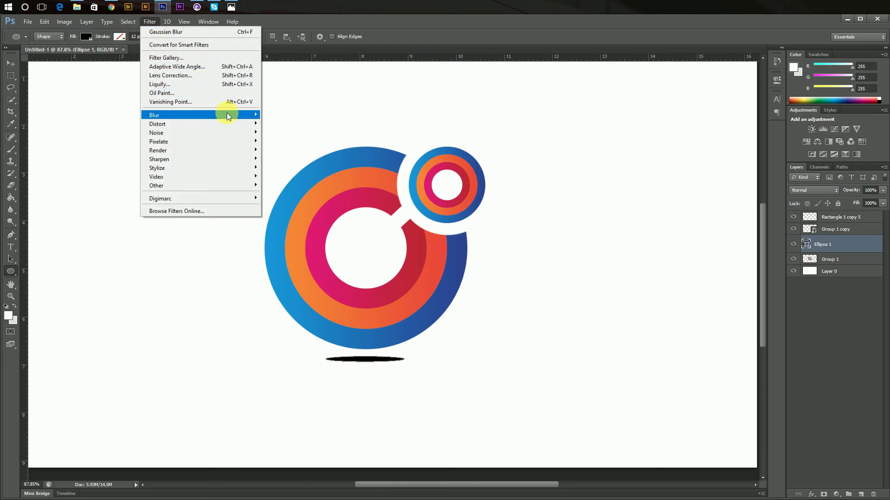
# Rasterize the ellipse and apply a 9.8 px Gaussian Blur to it
pyautogui.click(289, 181)
pyautogui.click(468, 200)
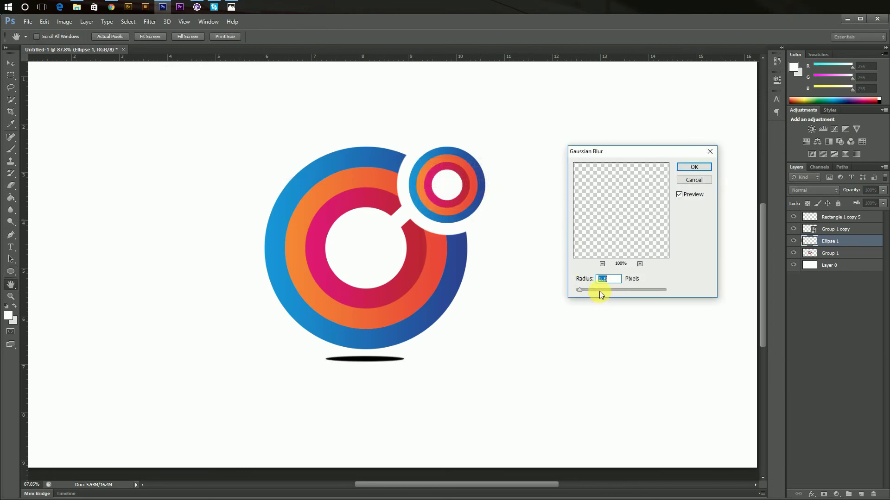
pyautogui.moveTo(599, 291); pyautogui.dragTo(605, 291)
pyautogui.click(612, 291)
pyautogui.click(615, 290)
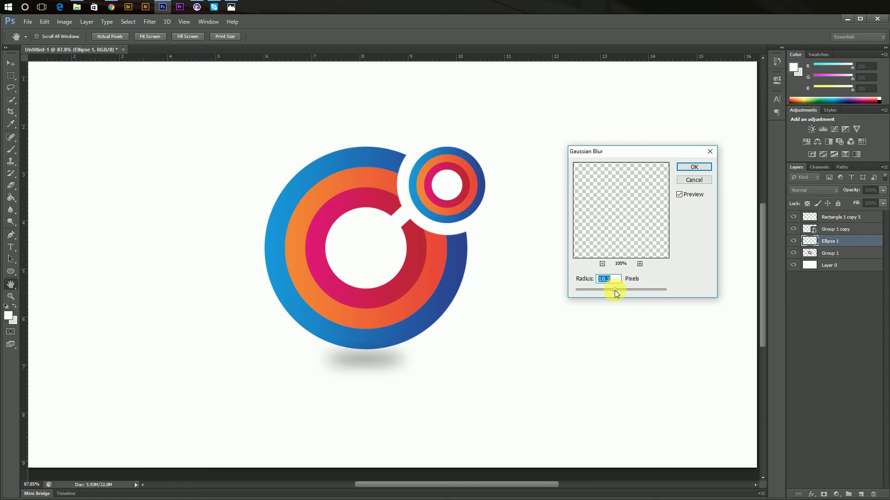
pyautogui.moveTo(613, 290); pyautogui.dragTo(611, 290)
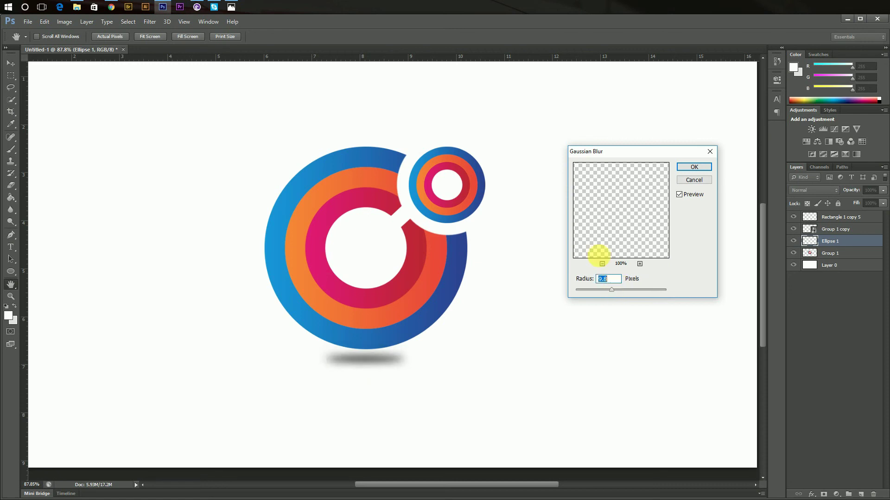
pyautogui.click(707, 168)
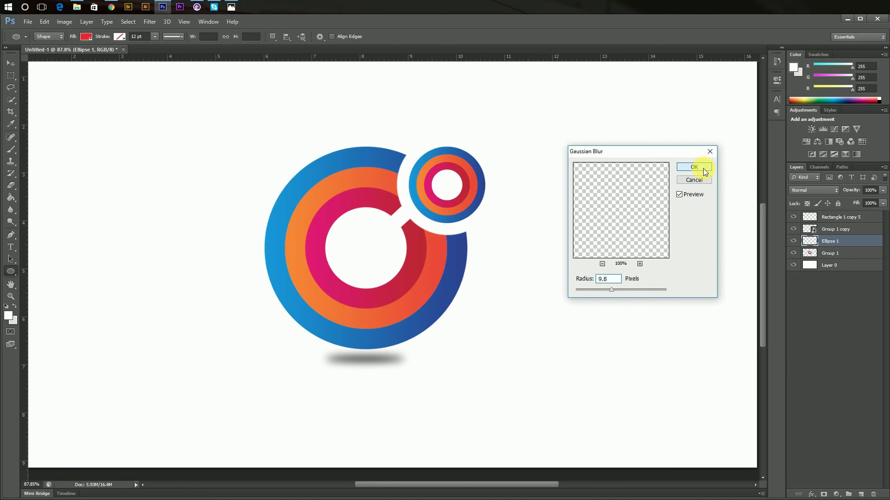
pyautogui.click(48, 22)
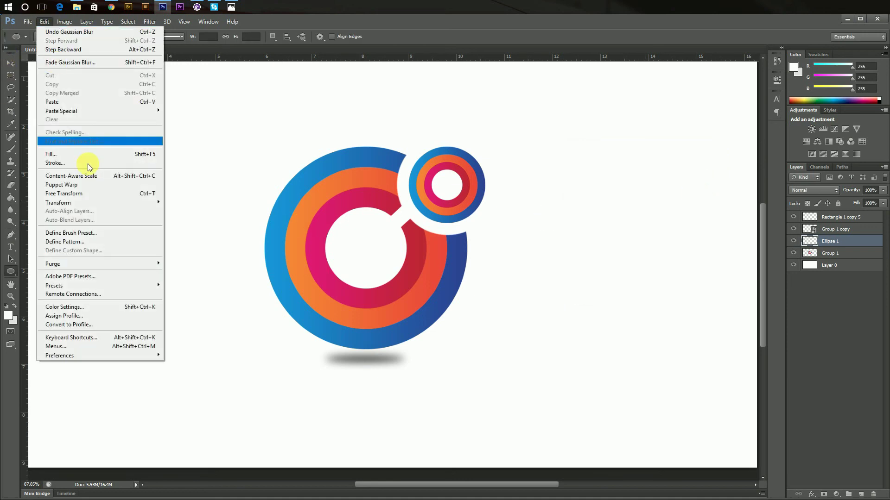
# Free Transform the shadow to make it wider and flatter under the logo
pyautogui.click(98, 192)
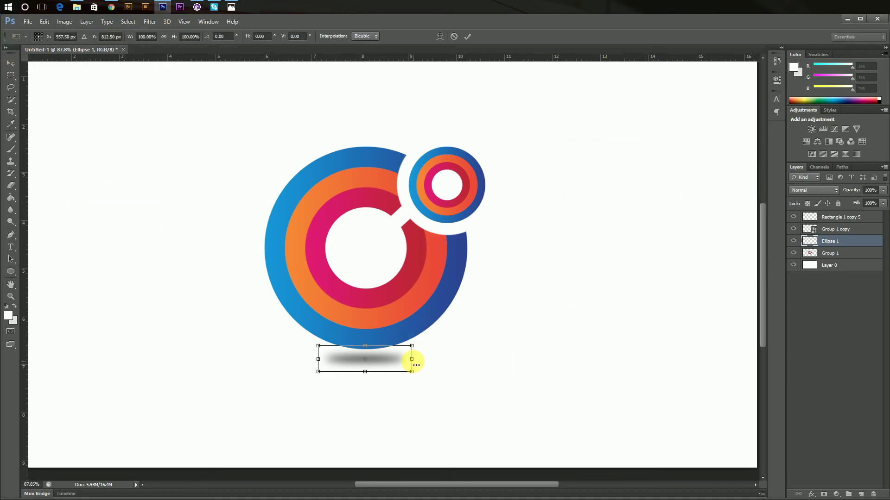
pyautogui.moveTo(412, 359); pyautogui.dragTo(423, 359)
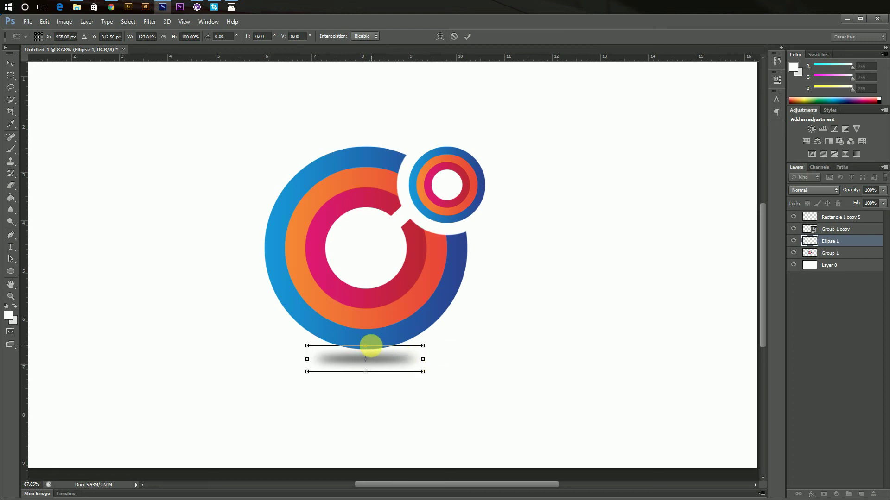
pyautogui.moveTo(369, 346); pyautogui.dragTo(373, 352)
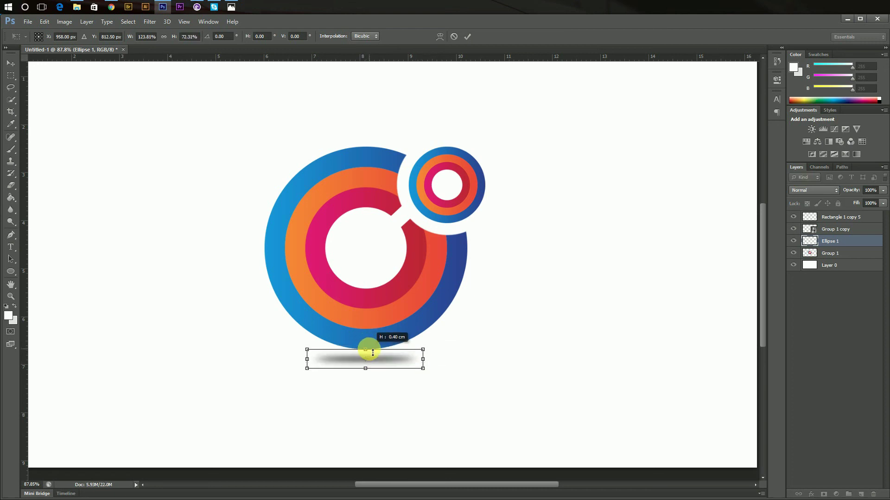
pyautogui.click(467, 36)
# Lower the shadow layer's opacity to 60% and zoom out to view the canvas
pyautogui.click(872, 191)
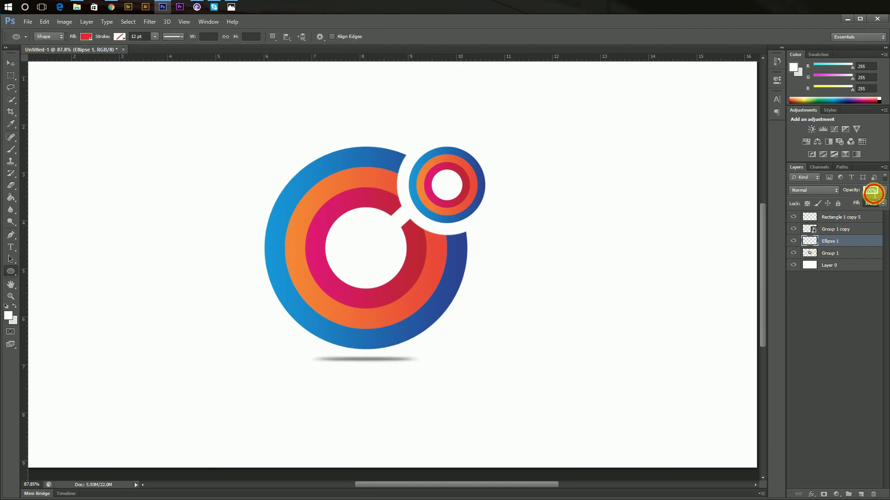
pyautogui.write('6')
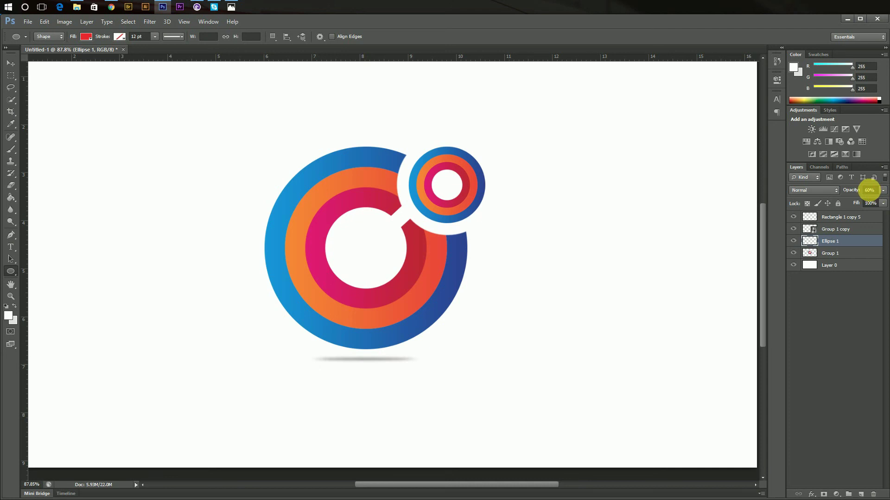
pyautogui.click(10, 63)
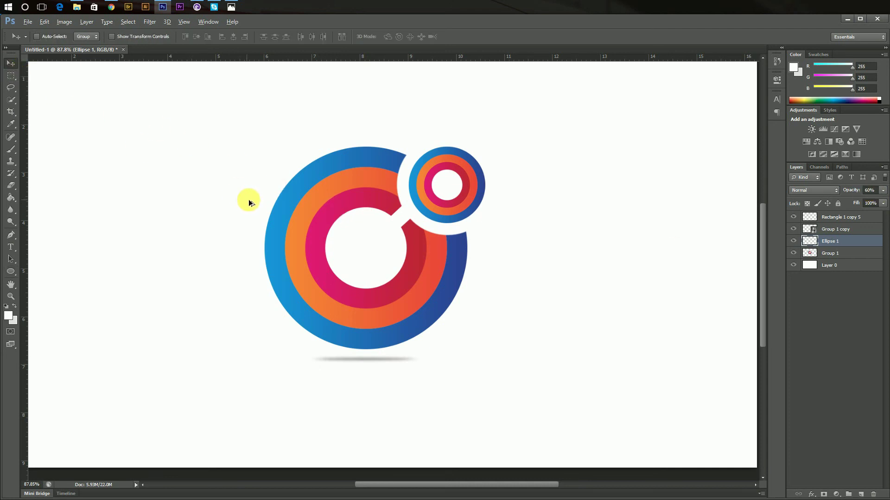
pyautogui.hotkey('ctrl', '-')
pyautogui.scroll(2, 445, 250)
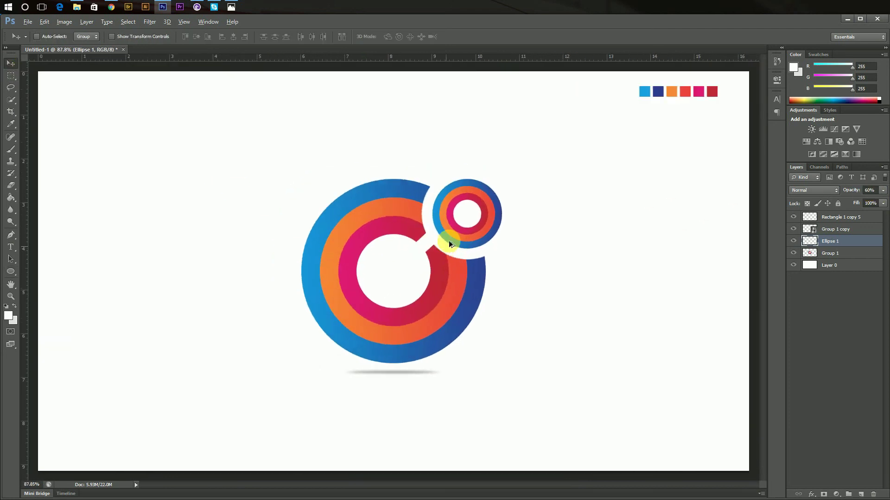
pyautogui.scroll(2, 451, 239)
pyautogui.scroll(1, 456, 231)
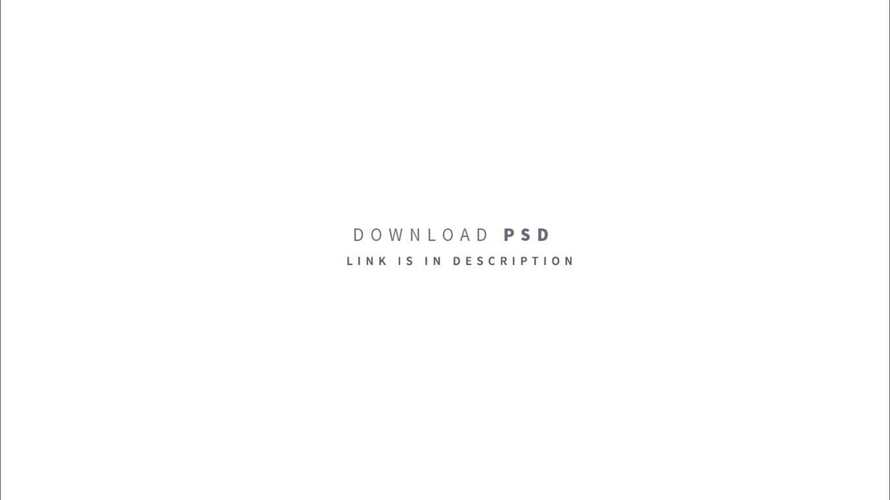